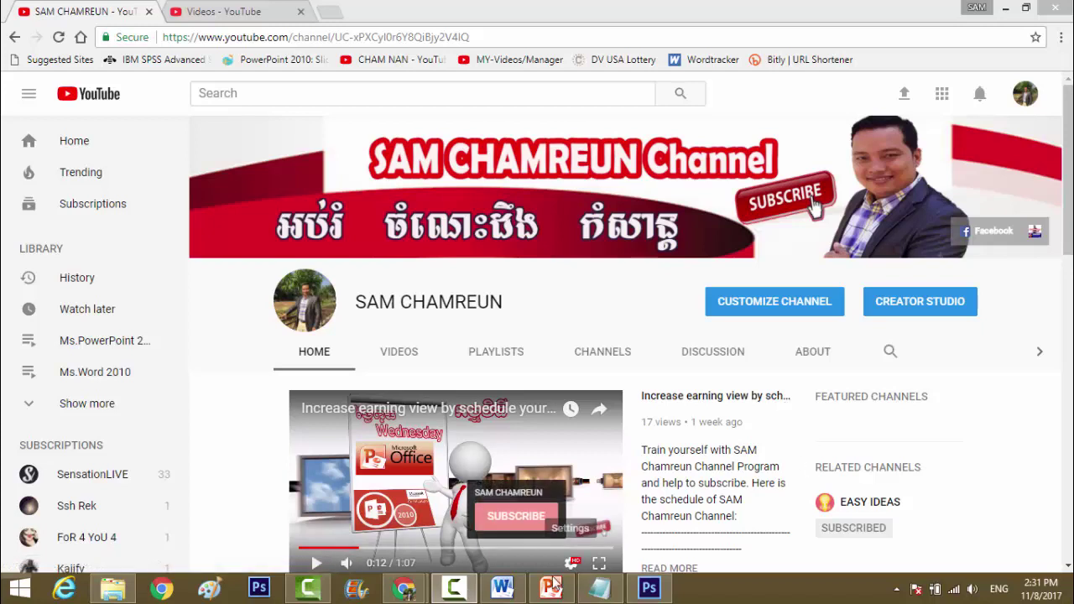
Switch from the YouTube channel page to the PowerPoint deck's 'How to Insert Image' title slide.
{"action": "left_click", "coordinate": [550, 588]}
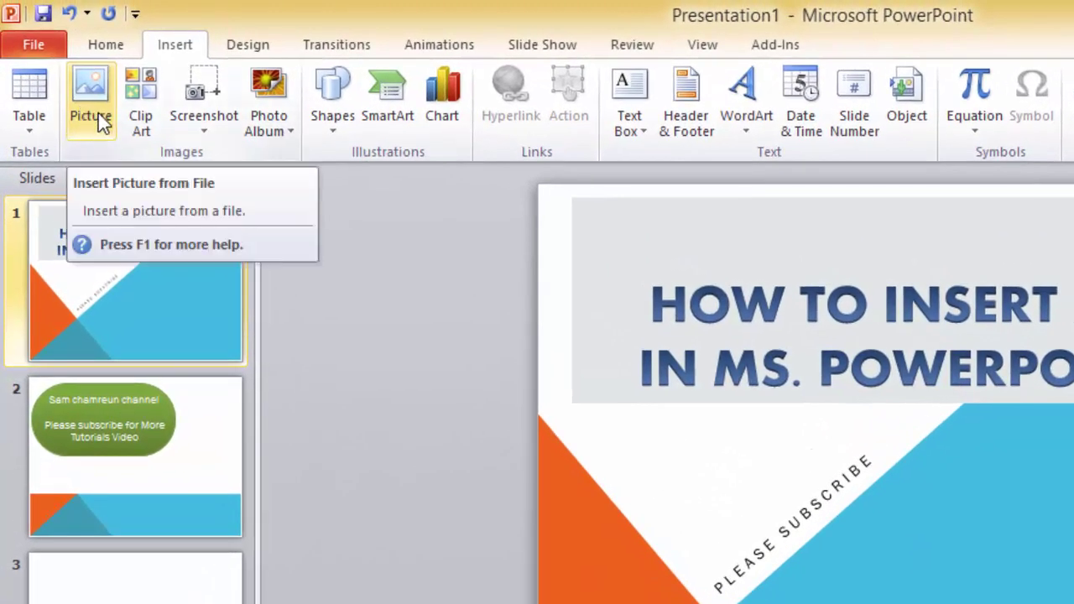
Browse to Scholar (E:) > 01-GPSCAM > All Logo and select GPS Cam Logo04 to insert.
{"action": "left_click", "coordinate": [98, 118]}
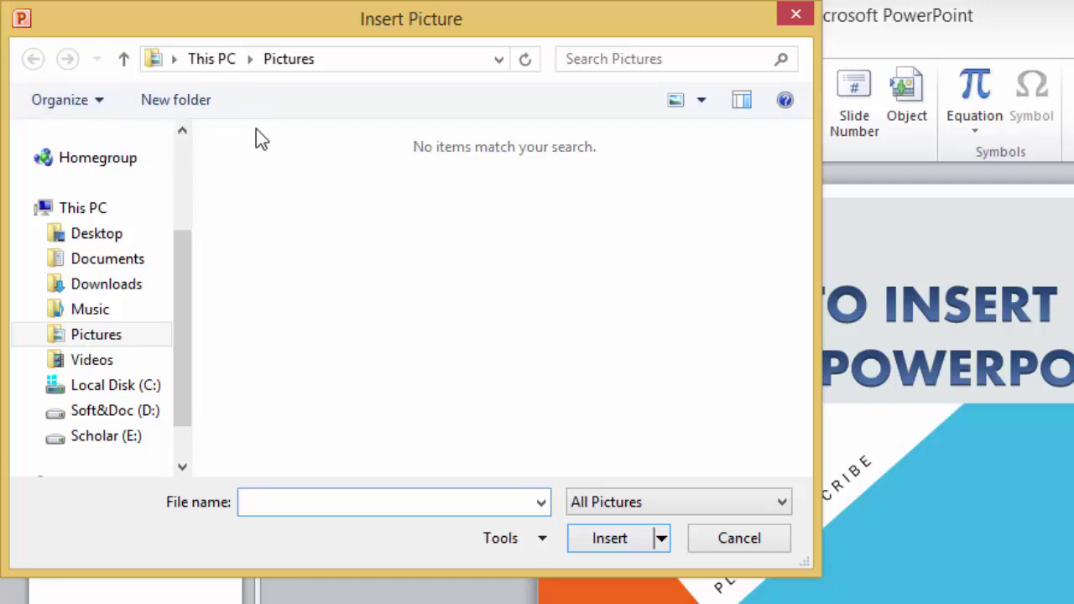
{"action": "left_click_drag", "start_coordinate": [184, 374], "coordinate": [186, 408]}
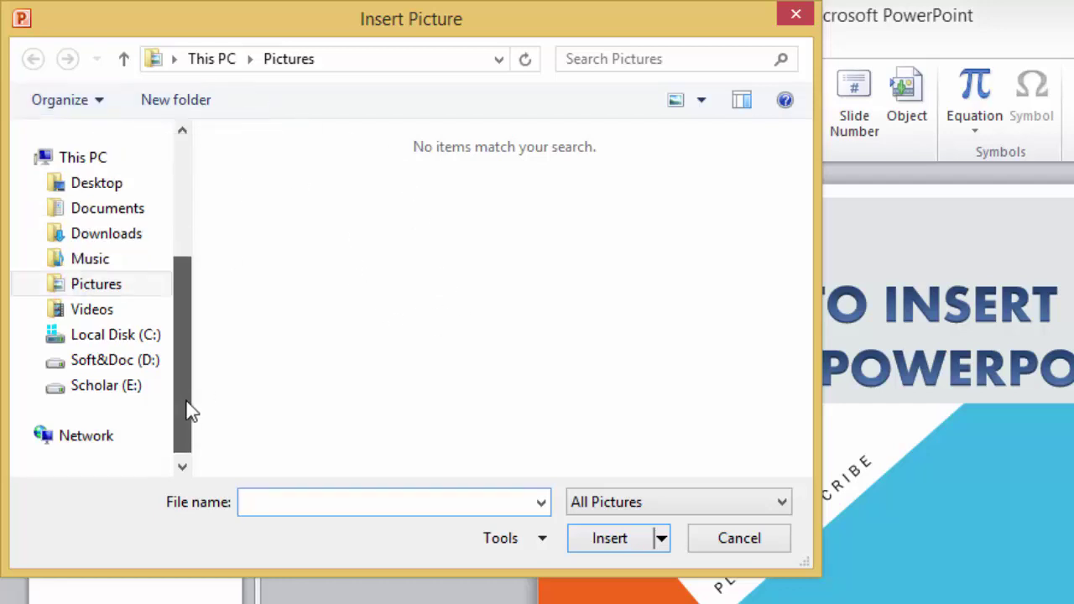
{"action": "left_click", "coordinate": [109, 388]}
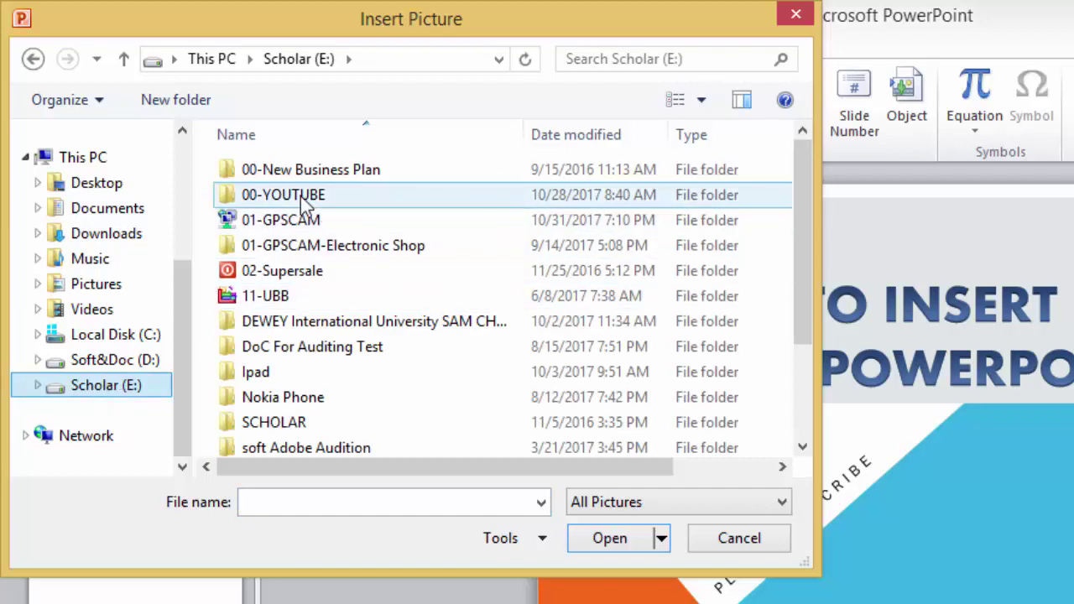
{"action": "double_click", "coordinate": [300, 221]}
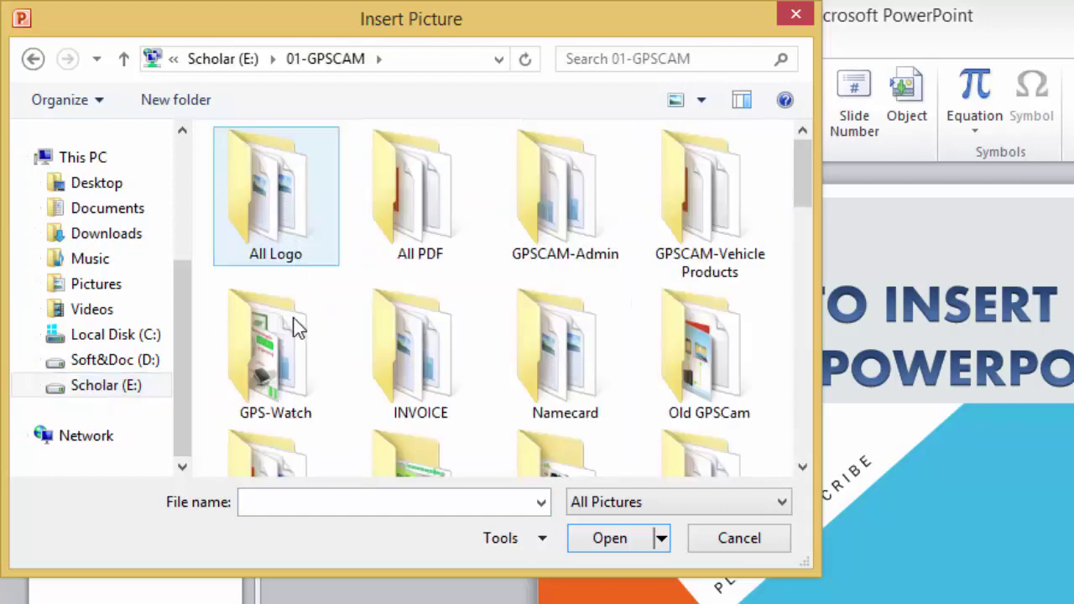
{"action": "left_click", "coordinate": [283, 339]}
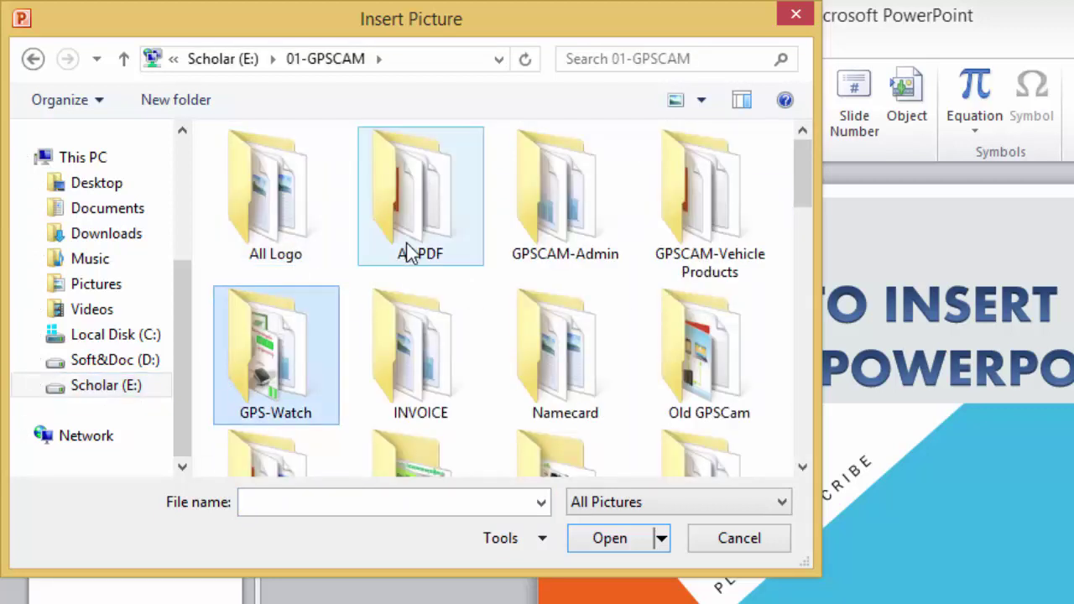
{"action": "double_click", "coordinate": [294, 242]}
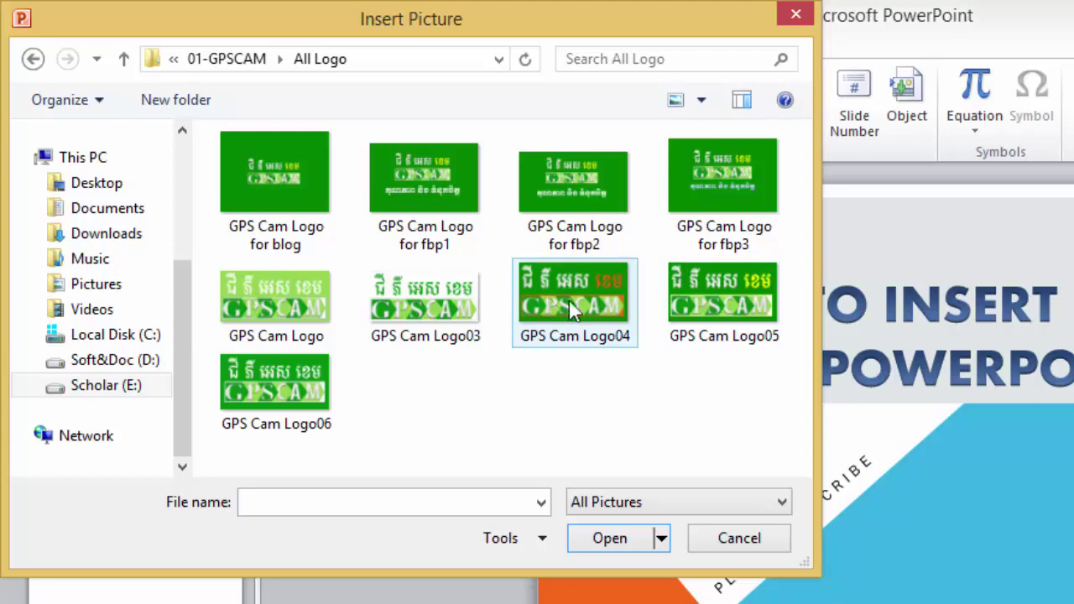
{"action": "left_click", "coordinate": [707, 309]}
{"action": "left_click", "coordinate": [587, 328]}
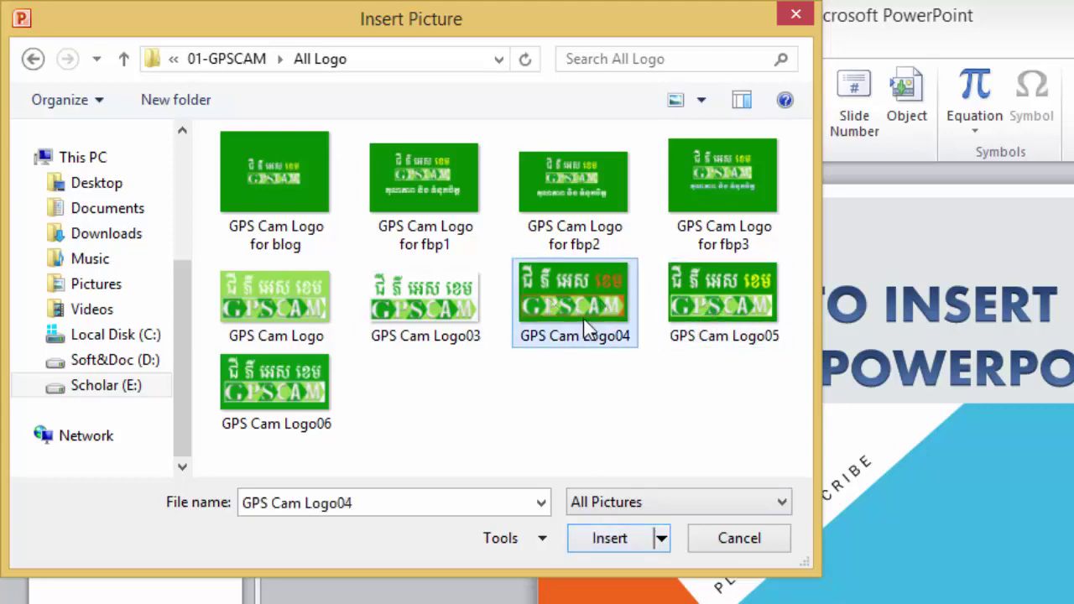
Insert GPS Cam Logo04, shrink it and place it at the slide's lower right.
{"action": "left_click", "coordinate": [604, 539]}
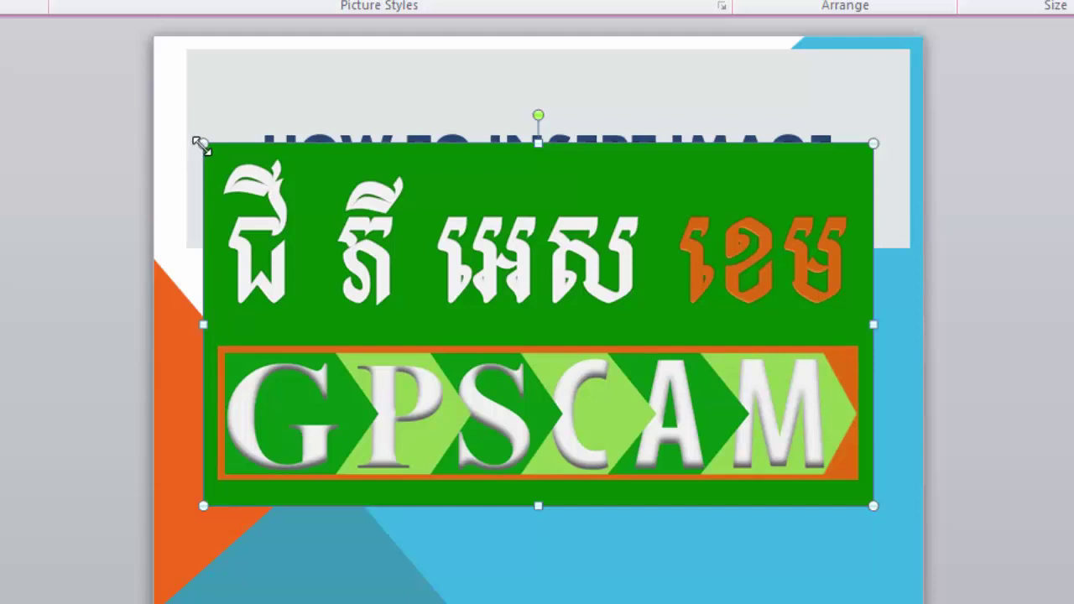
{"action": "mouse_move", "coordinate": [201, 145]}
{"action": "left_mouse_down"}
{"action": "mouse_move", "coordinate": [429, 309]}
{"action": "mouse_move", "coordinate": [56, 135]}
{"action": "mouse_move", "coordinate": [411, 300]}
{"action": "mouse_move", "coordinate": [396, 248]}
{"action": "left_mouse_up"}
{"action": "mouse_move", "coordinate": [577, 345]}
{"action": "left_mouse_down"}
{"action": "mouse_move", "coordinate": [603, 422]}
{"action": "mouse_move", "coordinate": [618, 427]}
{"action": "left_mouse_up"}
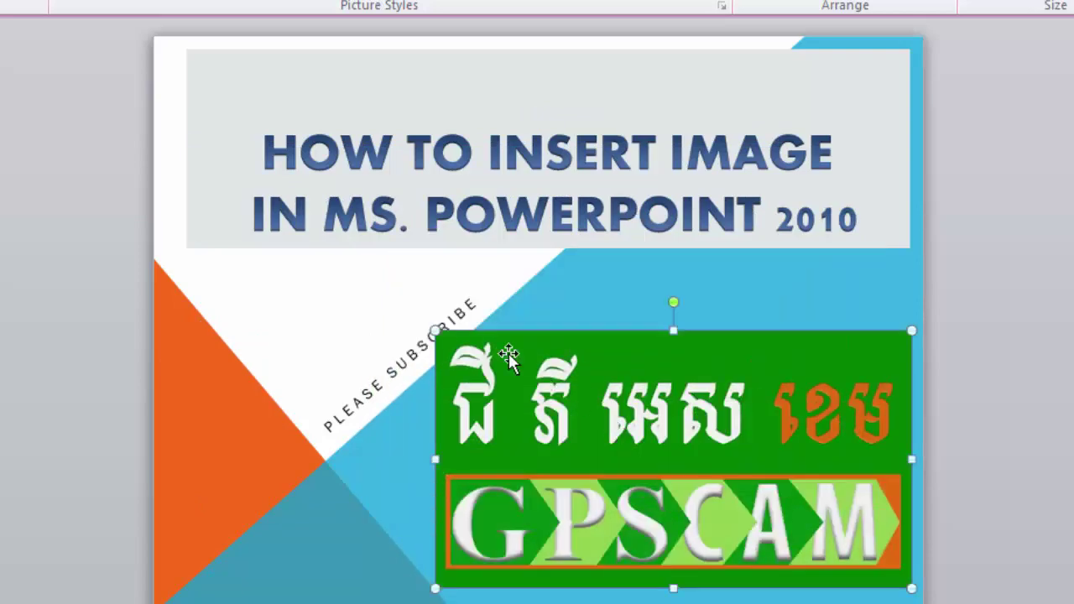
{"action": "left_click_drag", "start_coordinate": [435, 331], "coordinate": [494, 363]}
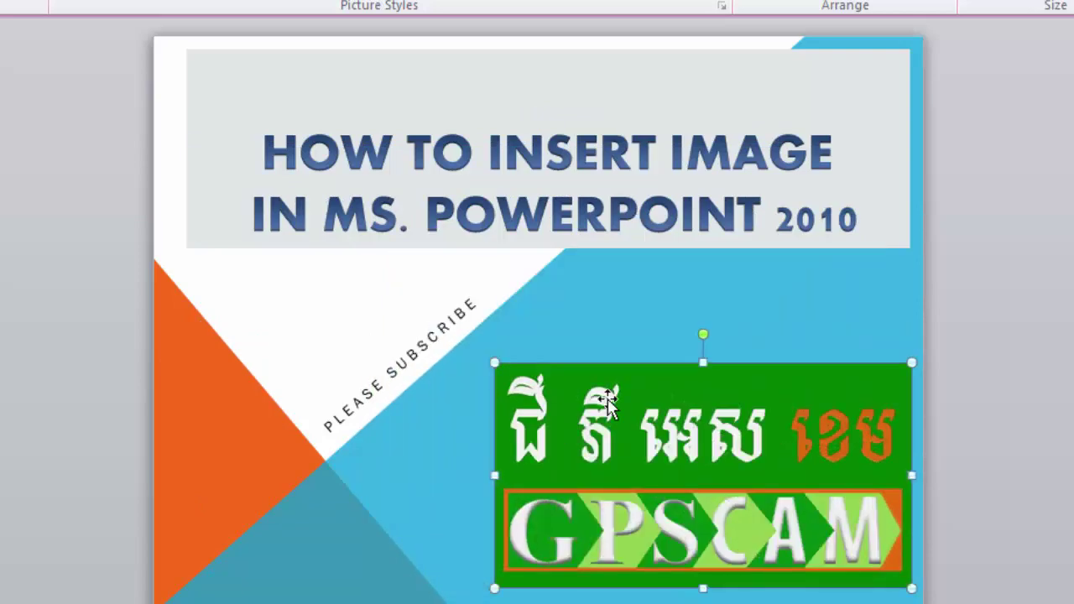
{"action": "left_click_drag", "start_coordinate": [610, 405], "coordinate": [595, 385]}
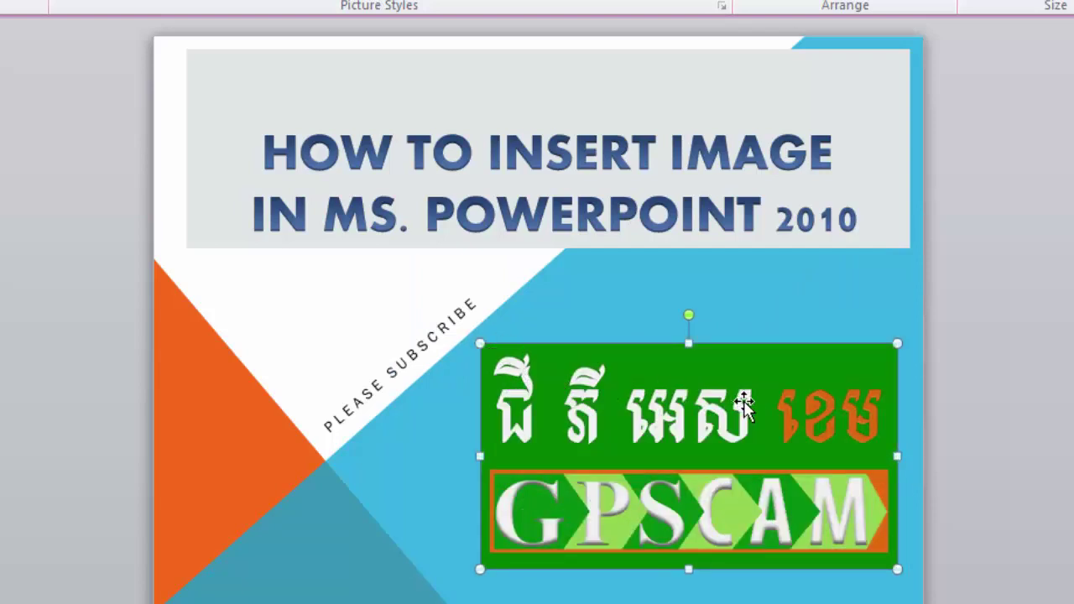
{"action": "left_click", "coordinate": [751, 289]}
Try several picture styles on the GPSCAM logo, settling on a thick black frame.
{"action": "left_click", "coordinate": [712, 408]}
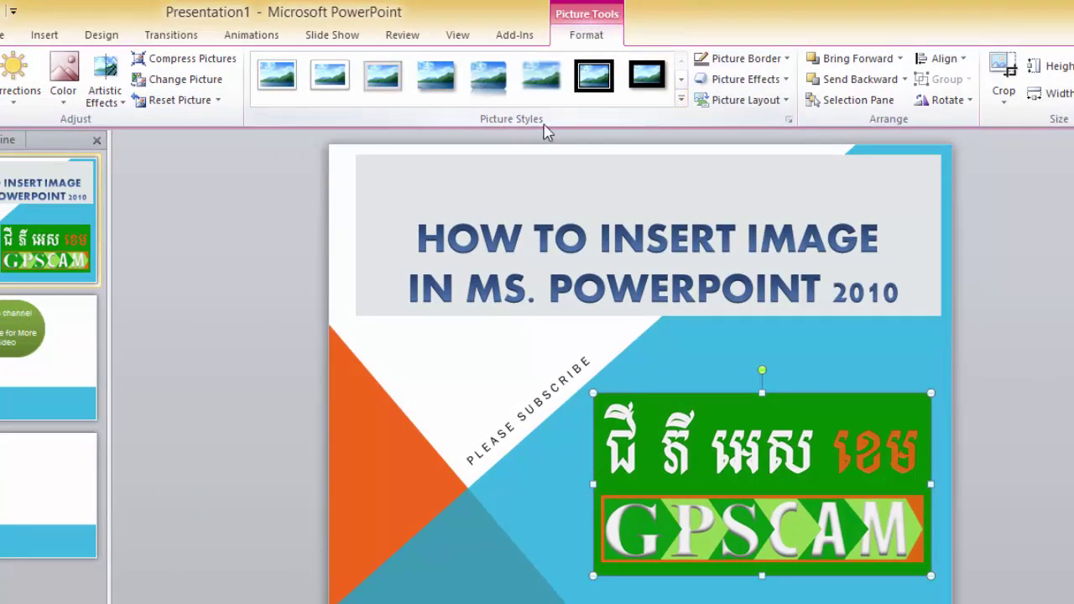
{"action": "left_click", "coordinate": [274, 92]}
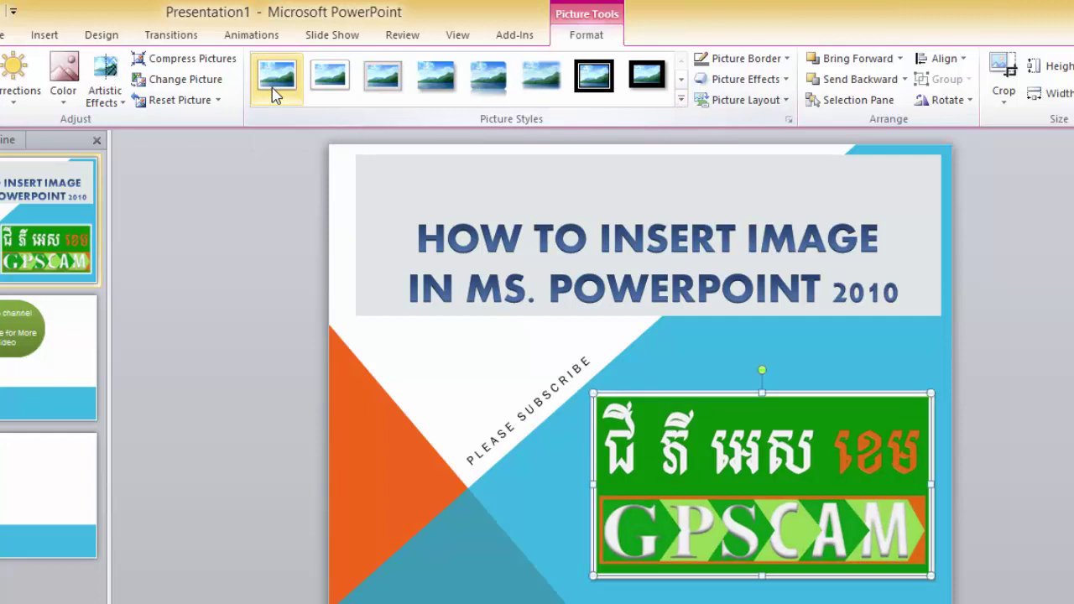
{"action": "left_click", "coordinate": [331, 78]}
{"action": "left_click", "coordinate": [382, 80]}
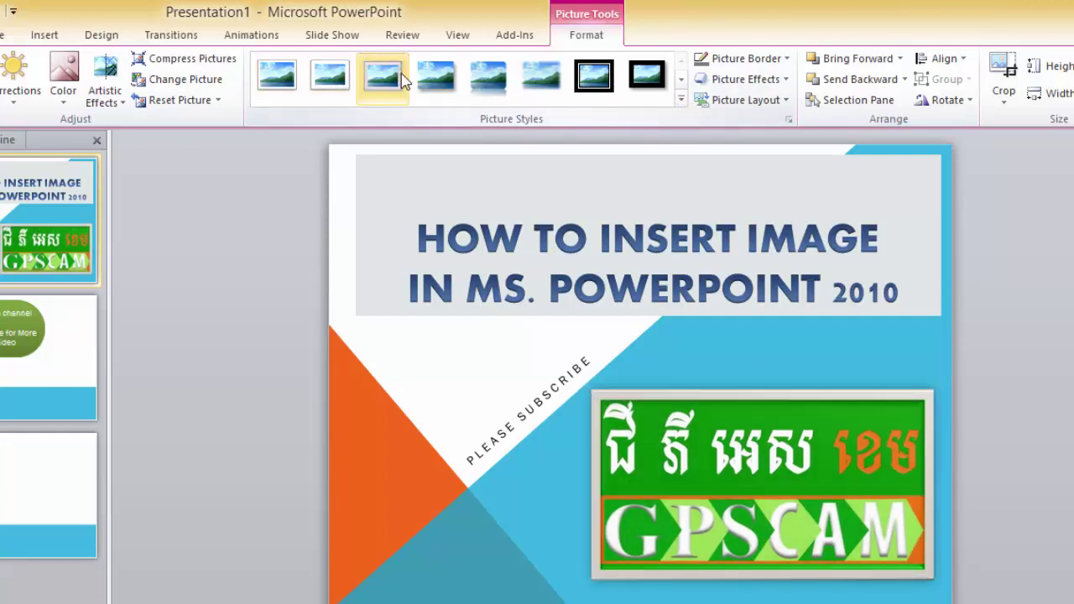
{"action": "left_click", "coordinate": [439, 79]}
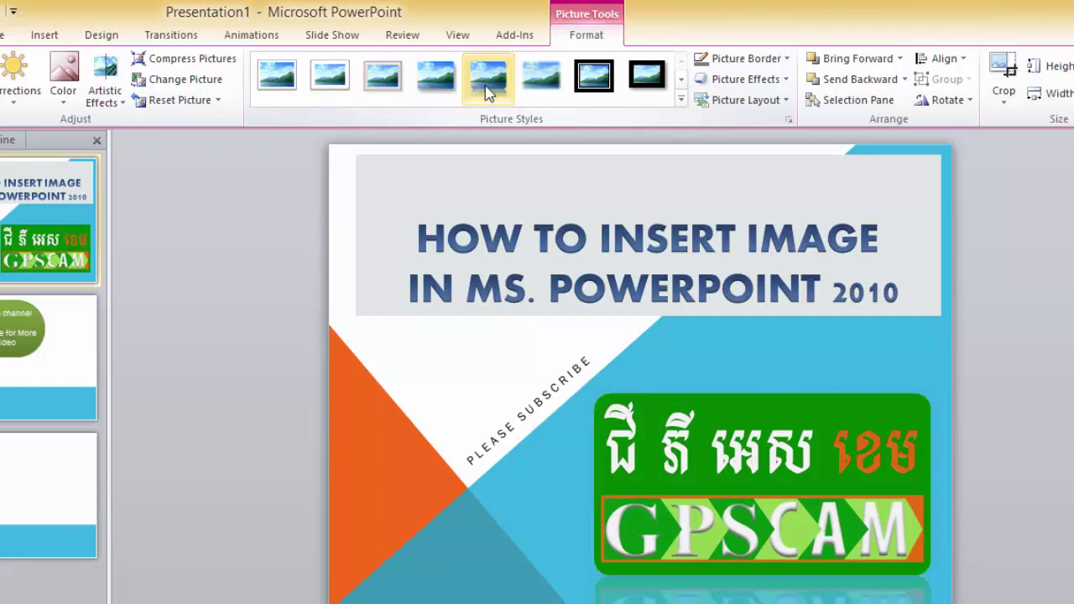
{"action": "left_click", "coordinate": [546, 79]}
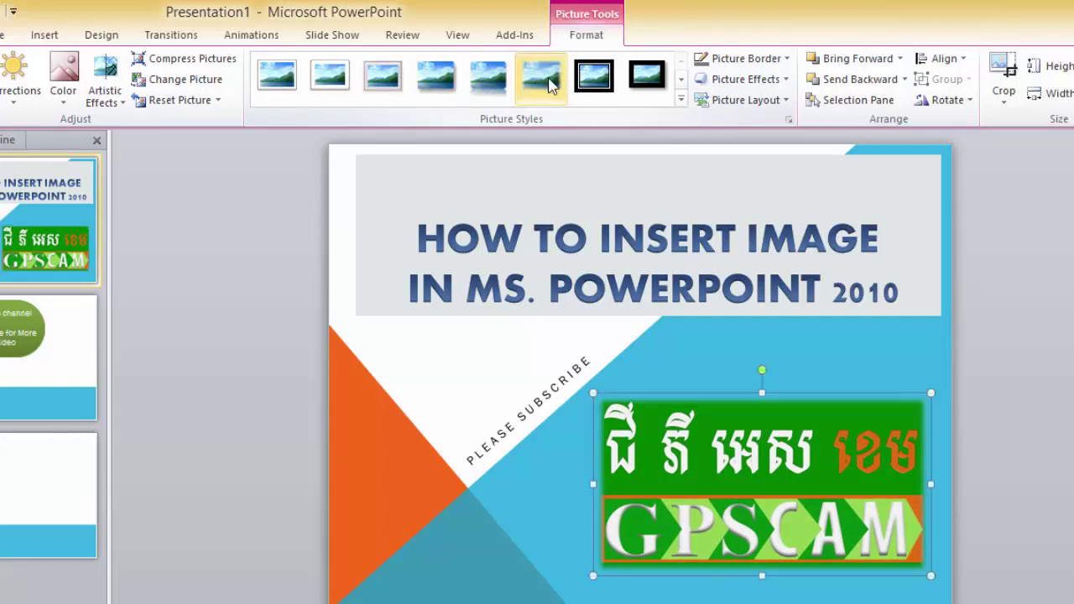
{"action": "left_click", "coordinate": [592, 80]}
{"action": "left_click", "coordinate": [651, 86]}
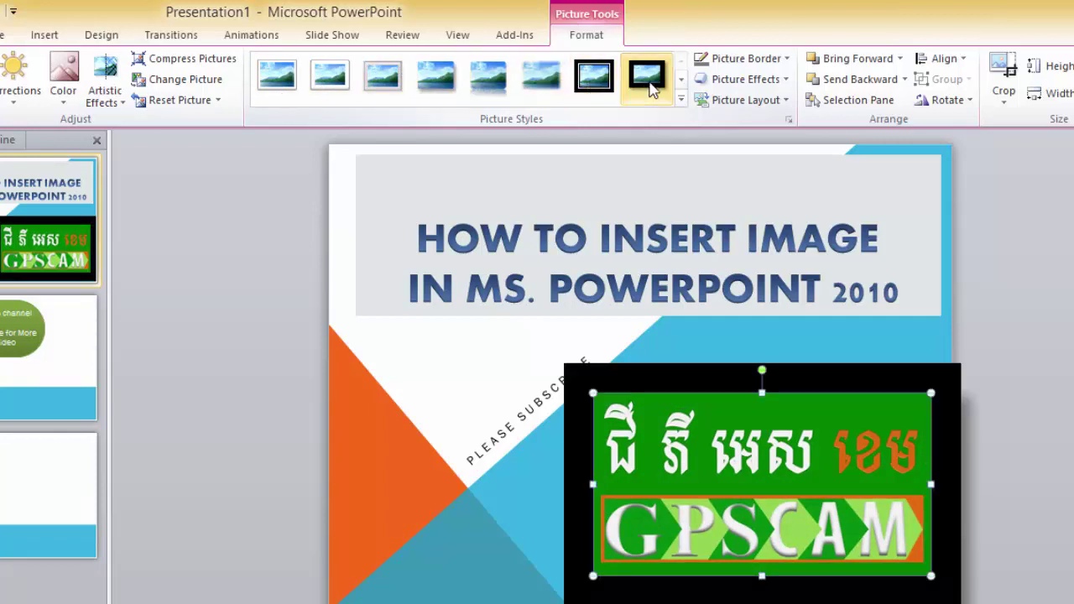
{"action": "left_click", "coordinate": [680, 100]}
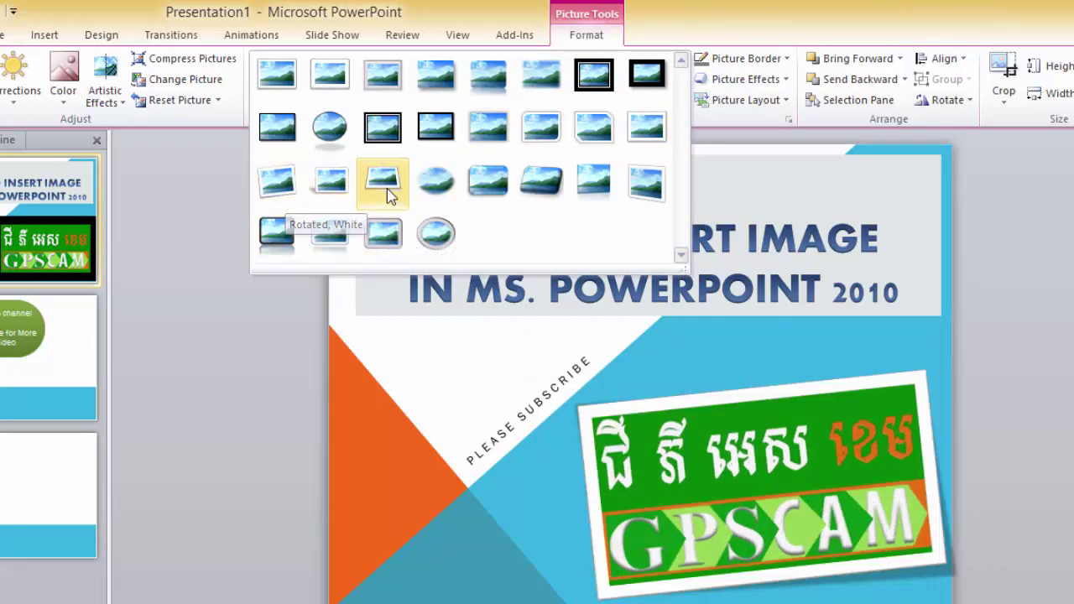
Give the GPSCAM logo the rounded, shadowed bevelled perspective picture style.
{"action": "left_click", "coordinate": [537, 191]}
{"action": "left_click", "coordinate": [760, 318]}
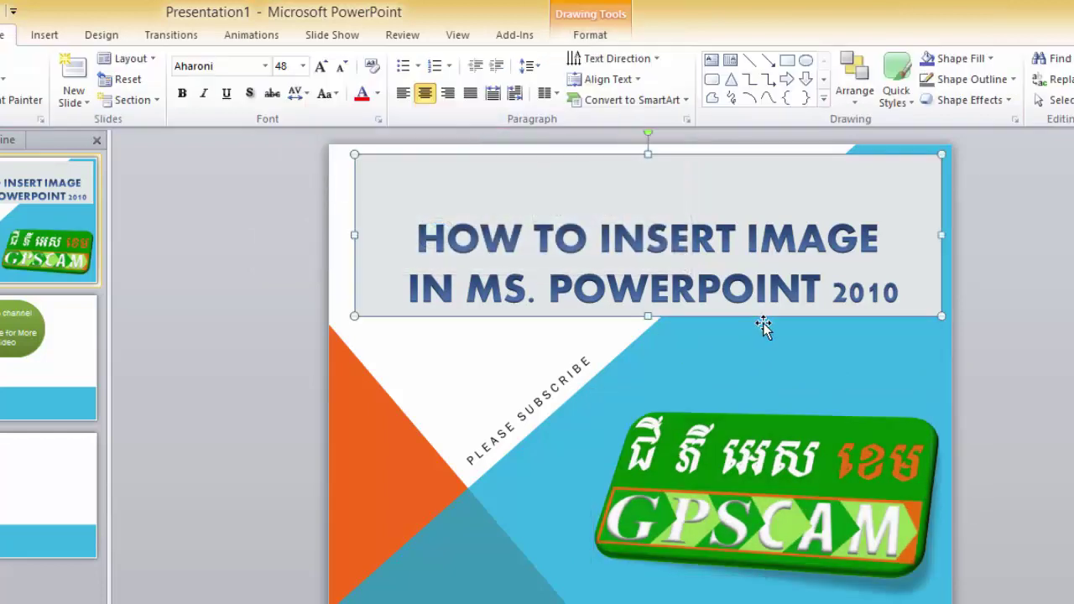
{"action": "left_click", "coordinate": [552, 493]}
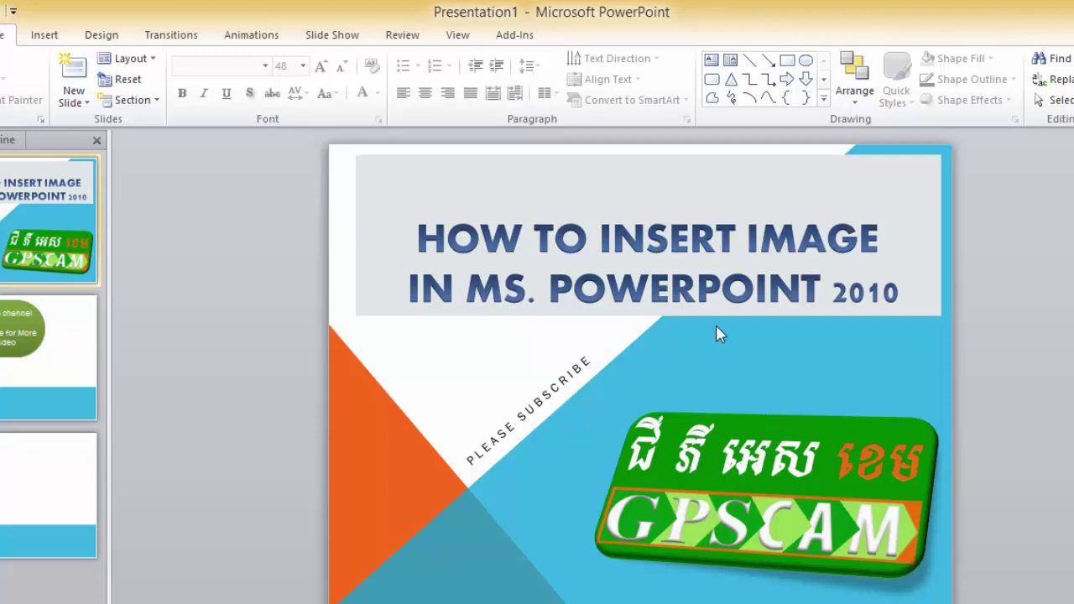
{"action": "left_click", "coordinate": [674, 440]}
Preview Picture Effects 3-D Rotation presets on the logo without applying any.
{"action": "left_click", "coordinate": [585, 34]}
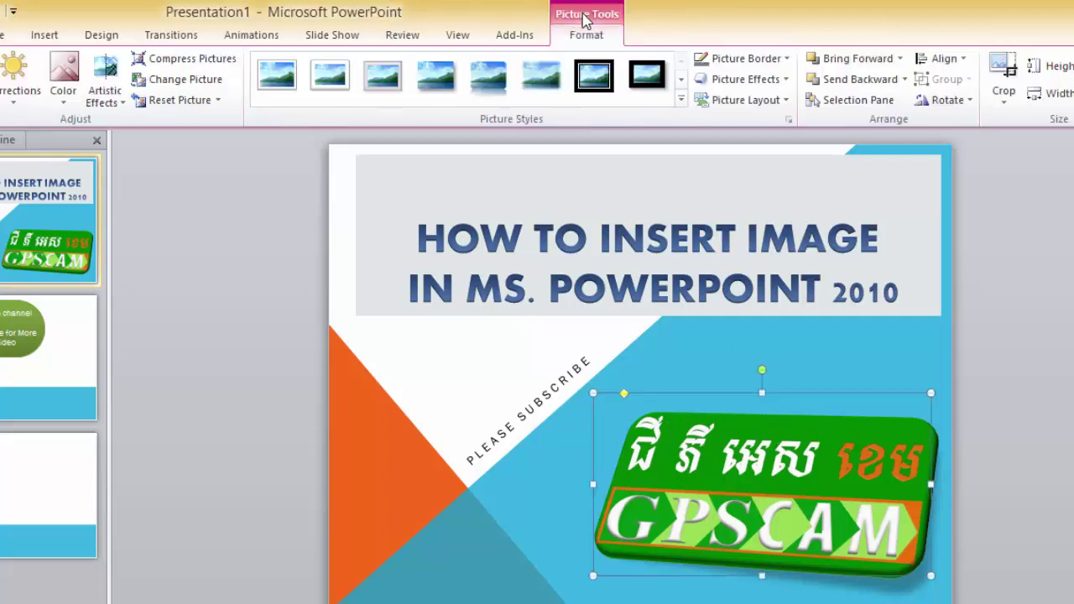
{"action": "left_click", "coordinate": [670, 84]}
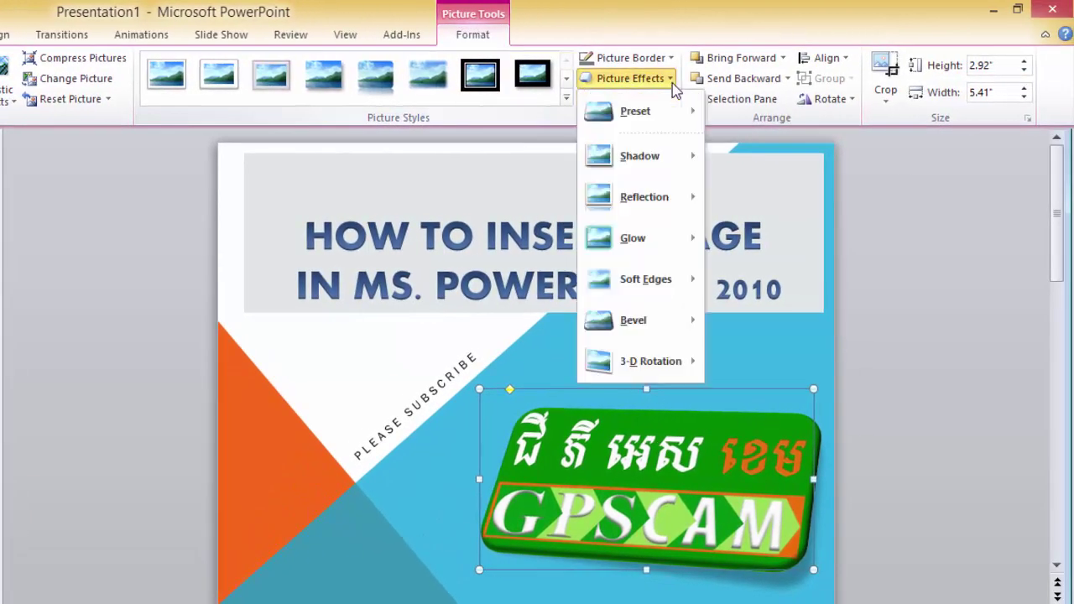
{"action": "mouse_move", "coordinate": [643, 126]}
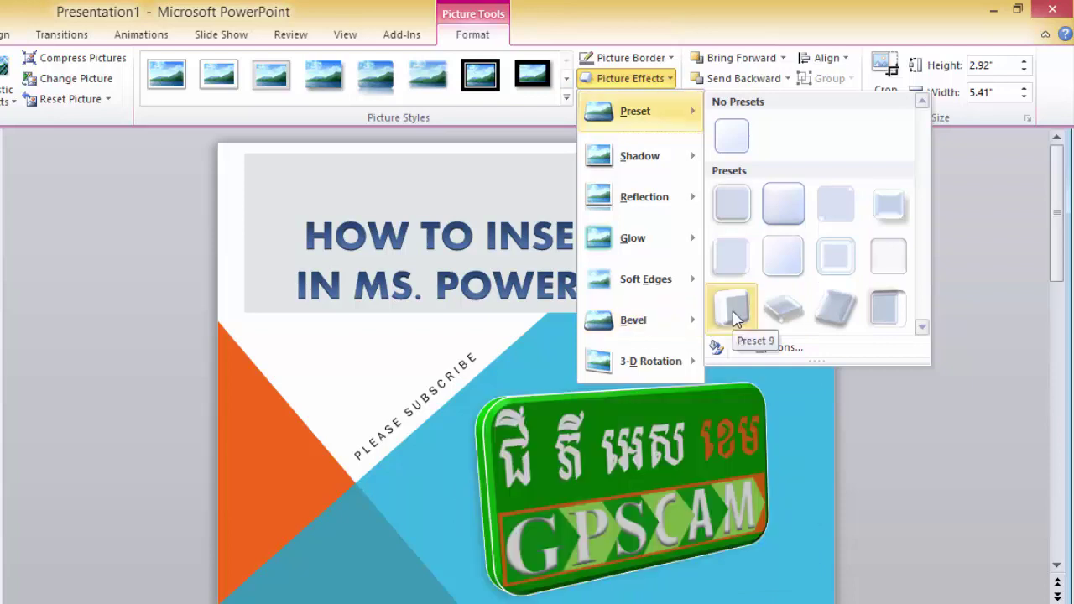
{"action": "mouse_move", "coordinate": [676, 158]}
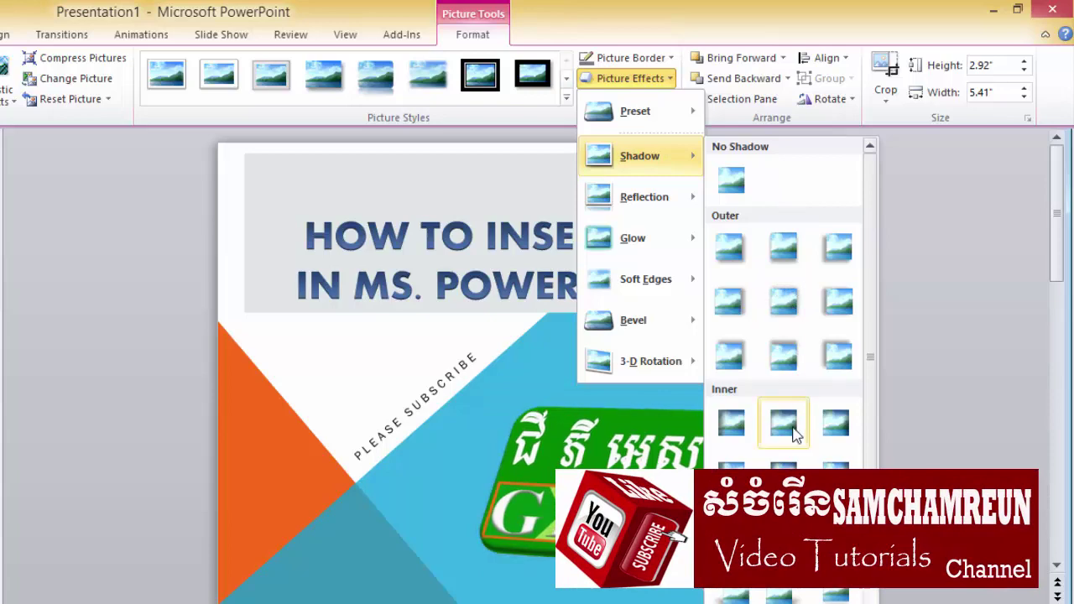
{"action": "mouse_move", "coordinate": [659, 195]}
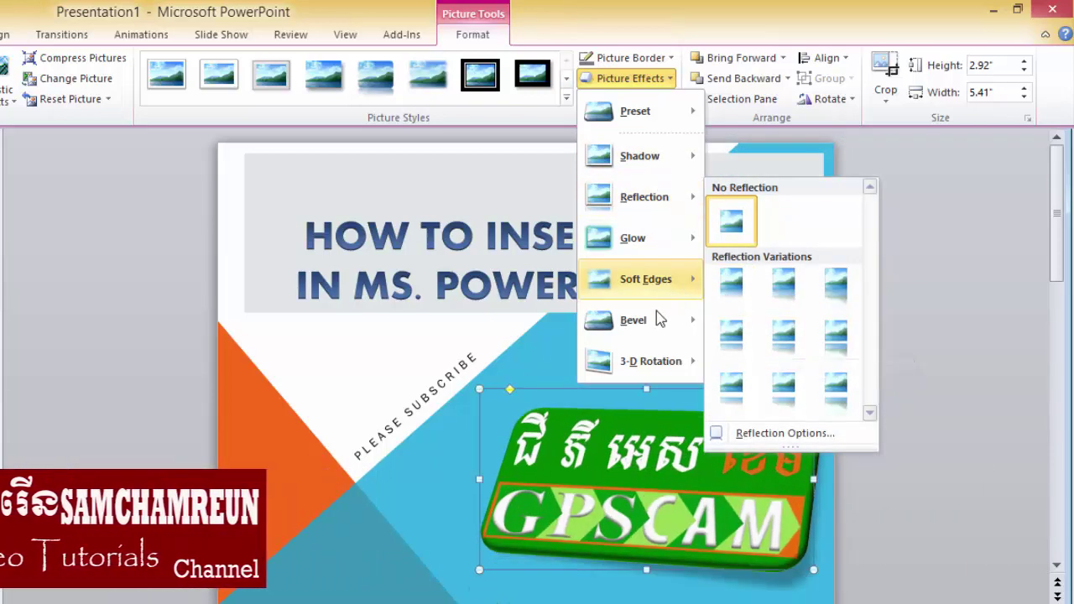
{"action": "mouse_move", "coordinate": [654, 334]}
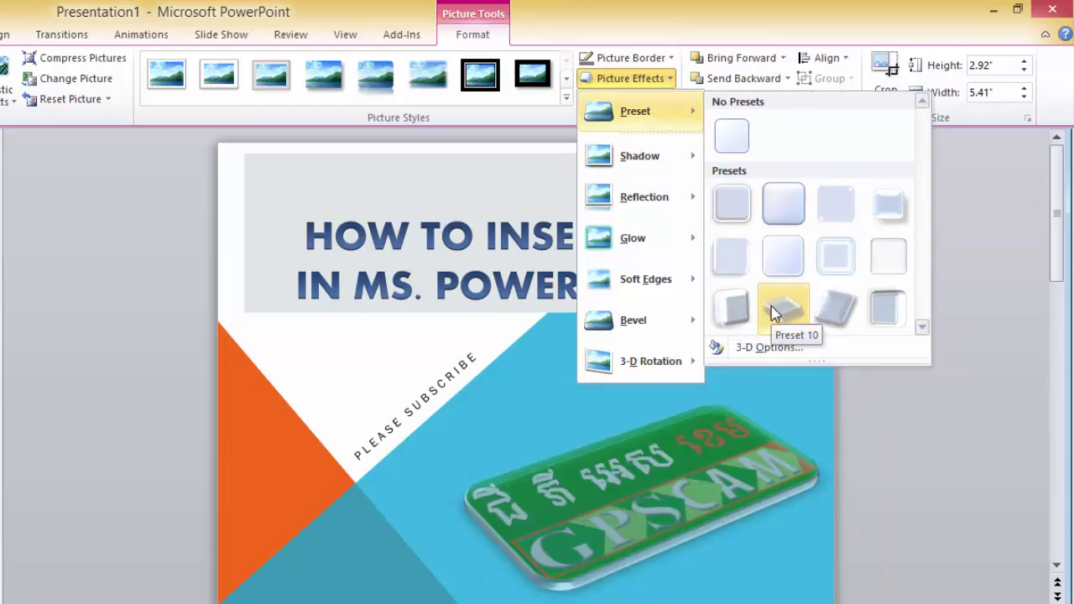
{"action": "mouse_move", "coordinate": [665, 361]}
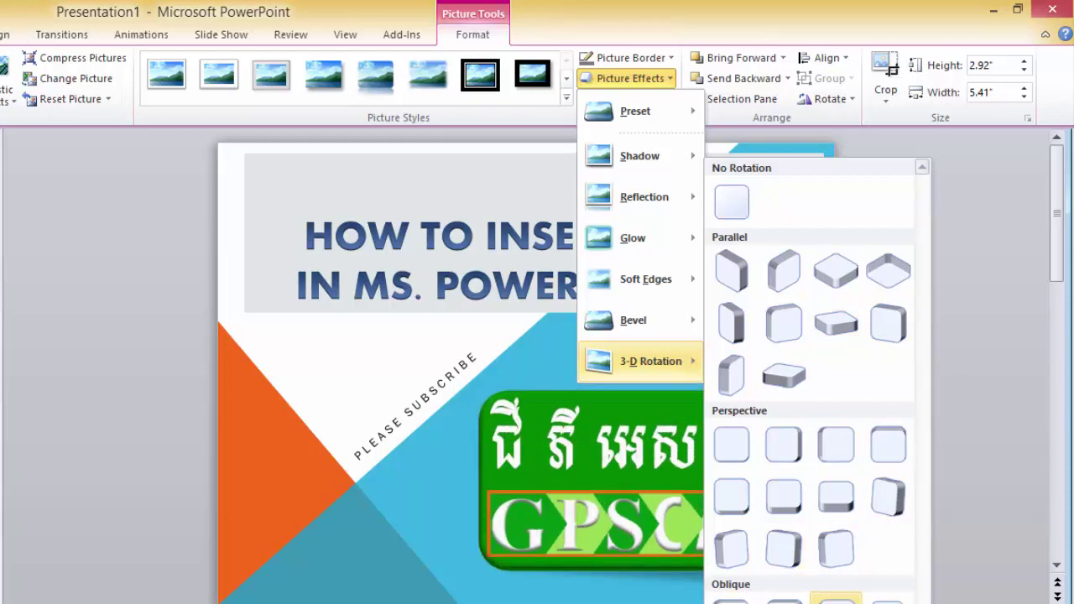
{"action": "left_click", "coordinate": [818, 503]}
Move to slide 2 and list the open windows available for a screenshot.
{"action": "left_click", "coordinate": [676, 348]}
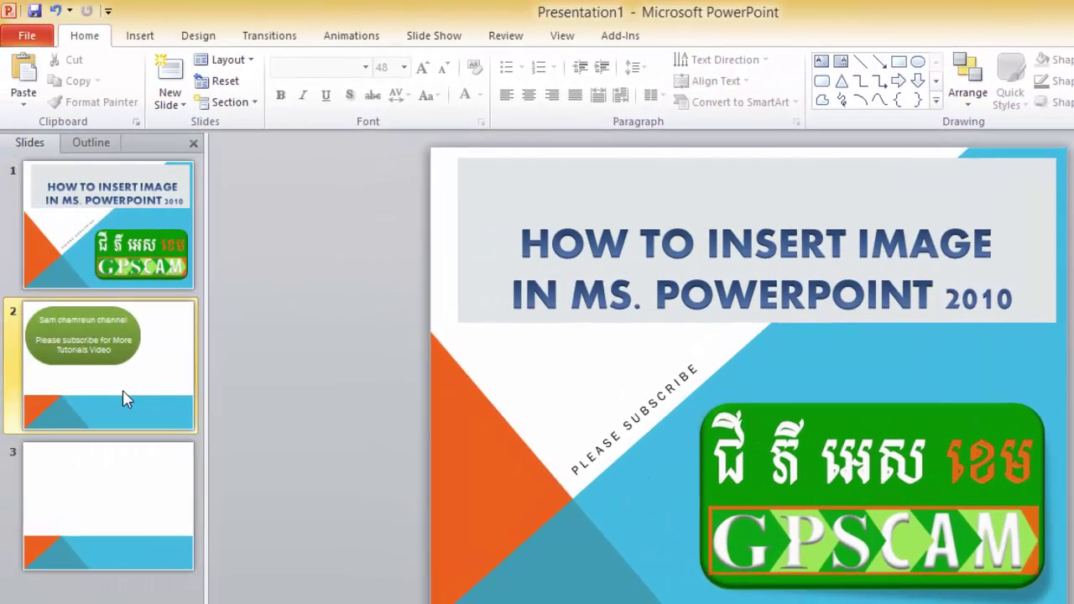
{"action": "left_click", "coordinate": [168, 391]}
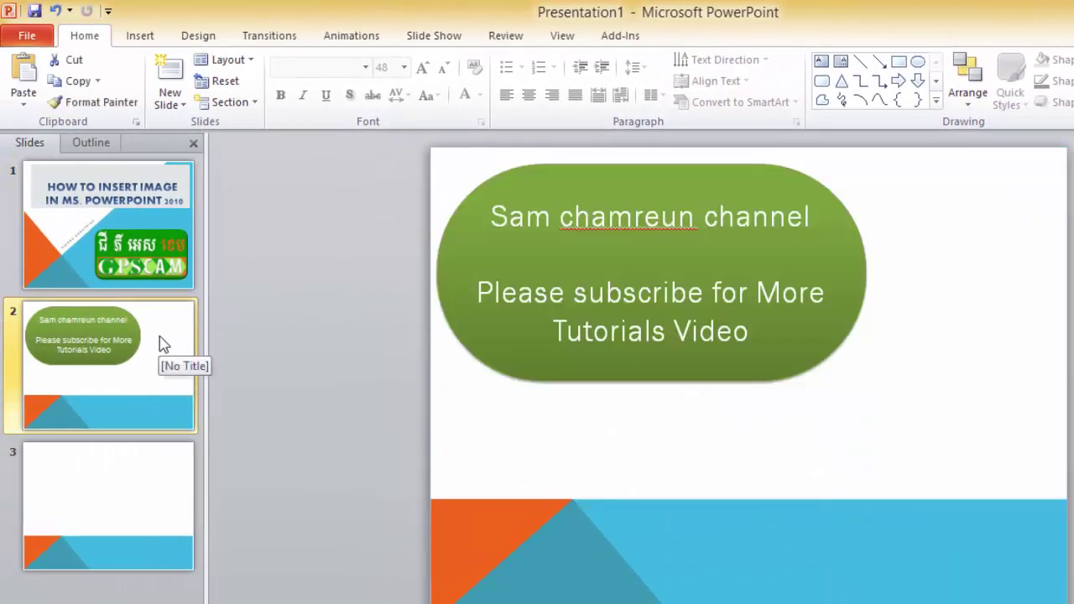
{"action": "left_click", "coordinate": [140, 40]}
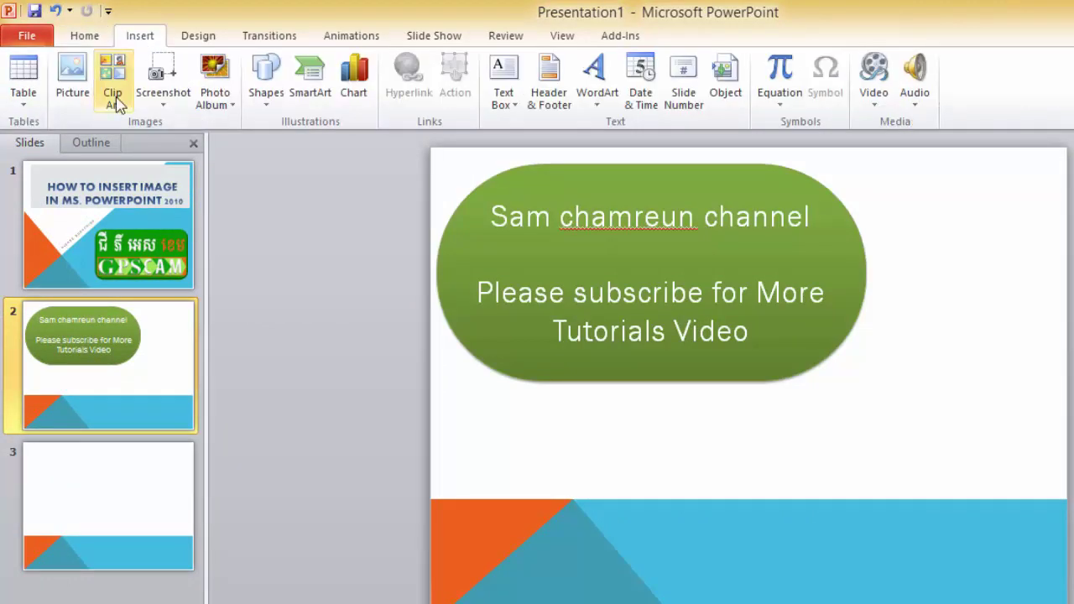
{"action": "left_click", "coordinate": [164, 92]}
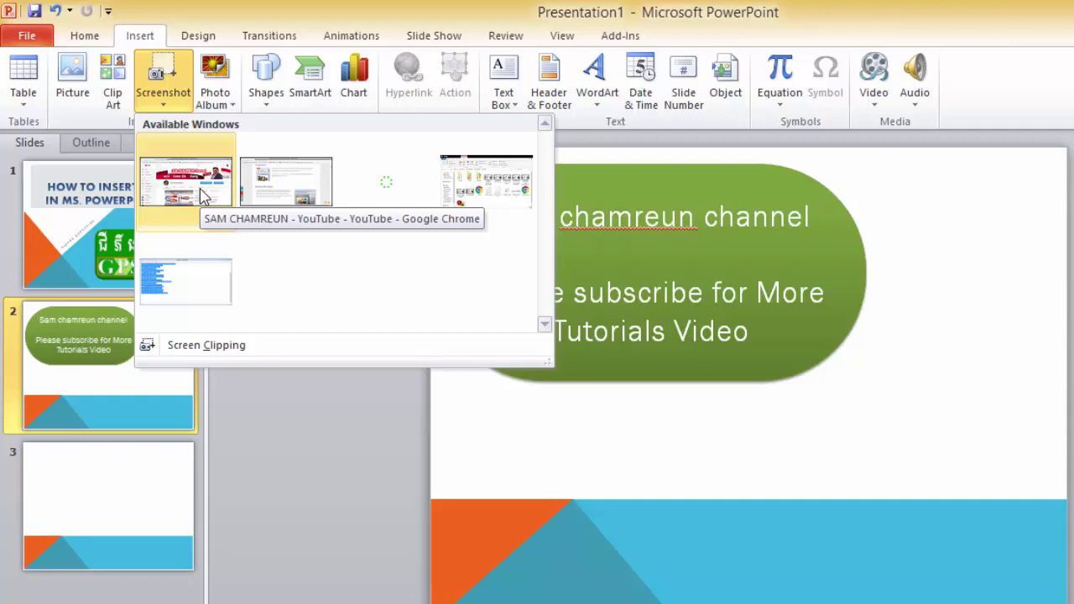
Insert a YouTube browser window screenshot and resize it over slide 2's lower part.
{"action": "left_click", "coordinate": [202, 195]}
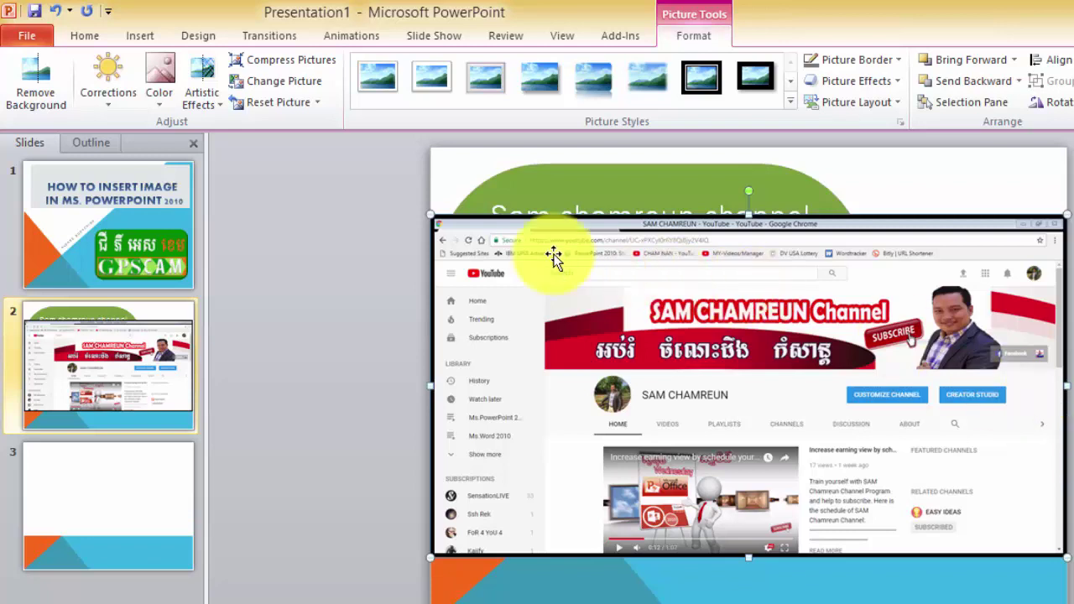
{"action": "left_click_drag", "start_coordinate": [454, 233], "coordinate": [615, 355]}
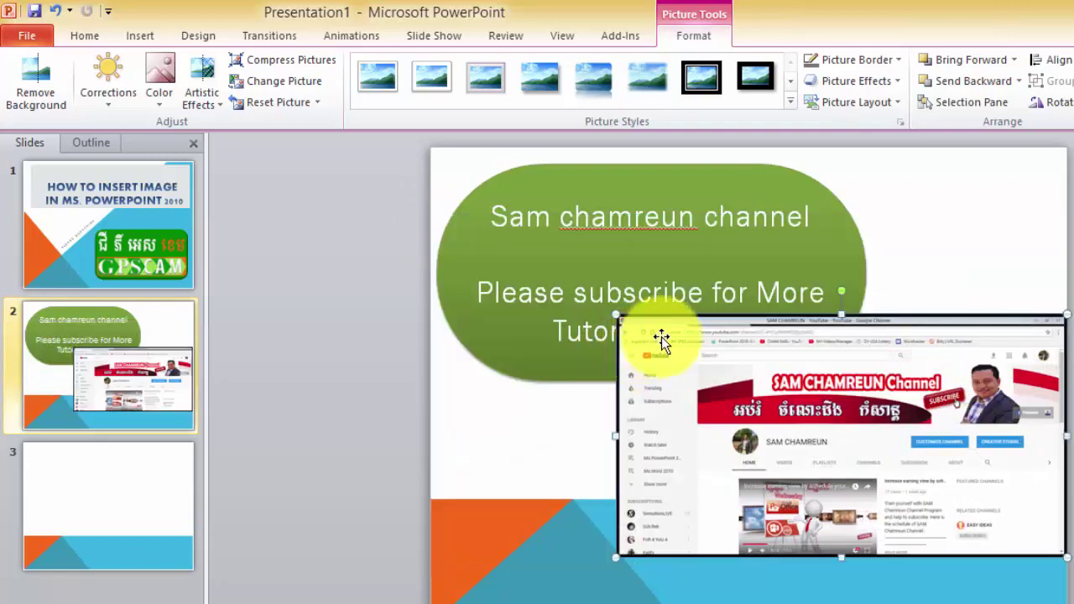
{"action": "left_click_drag", "start_coordinate": [719, 323], "coordinate": [649, 319]}
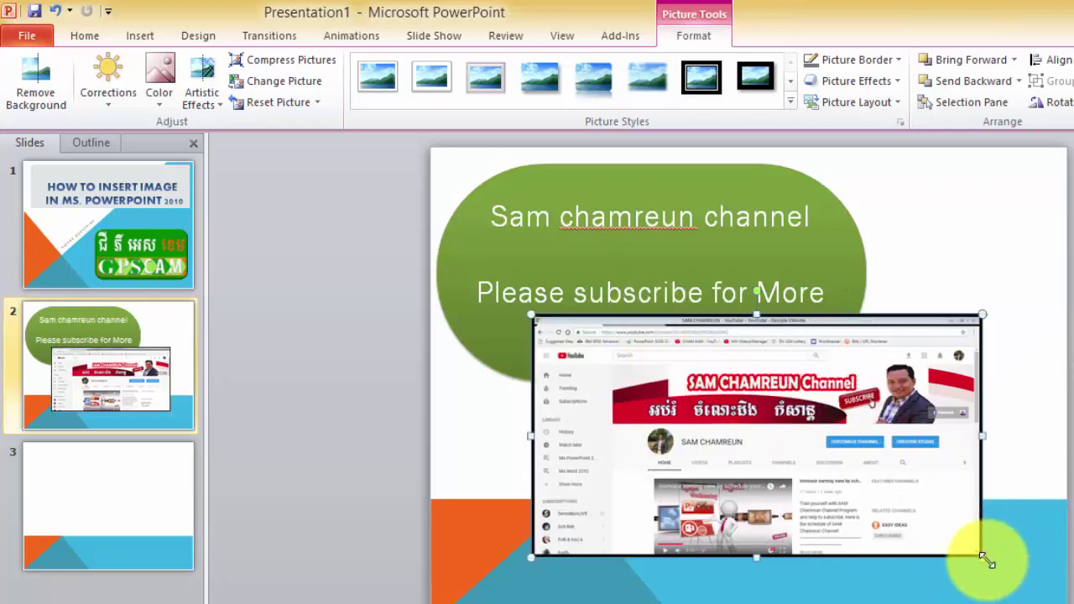
{"action": "left_click_drag", "start_coordinate": [903, 464], "coordinate": [987, 486]}
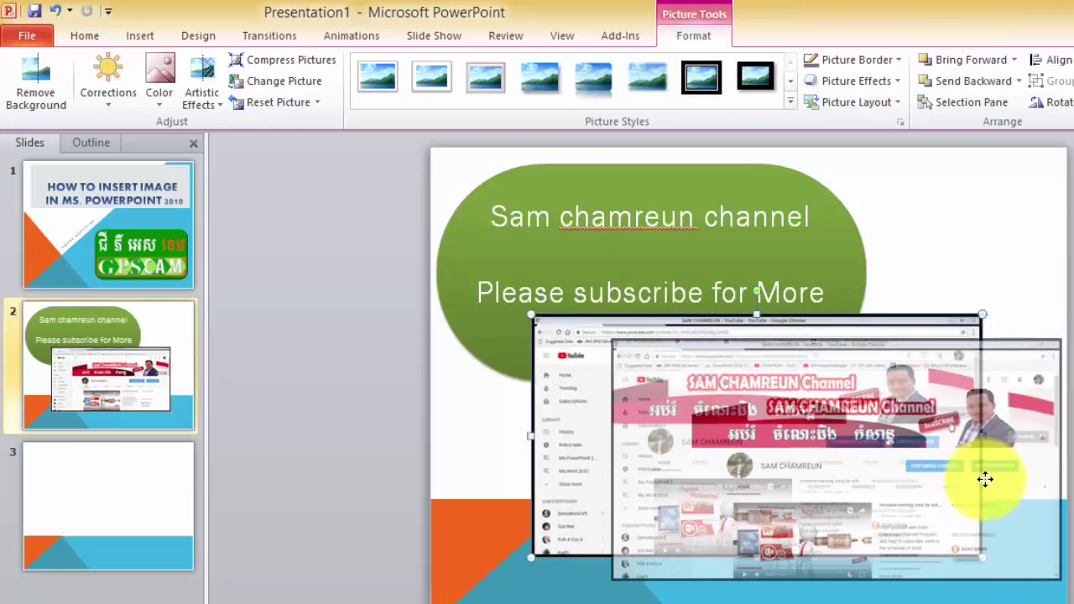
{"action": "left_click_drag", "start_coordinate": [621, 354], "coordinate": [431, 271]}
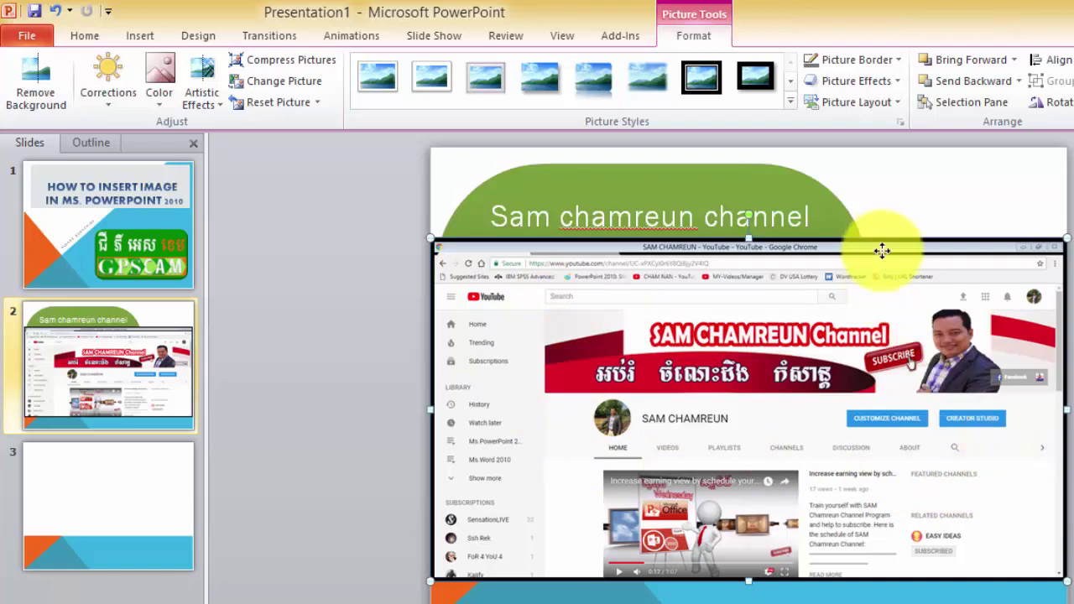
{"action": "left_click_drag", "start_coordinate": [881, 250], "coordinate": [878, 310]}
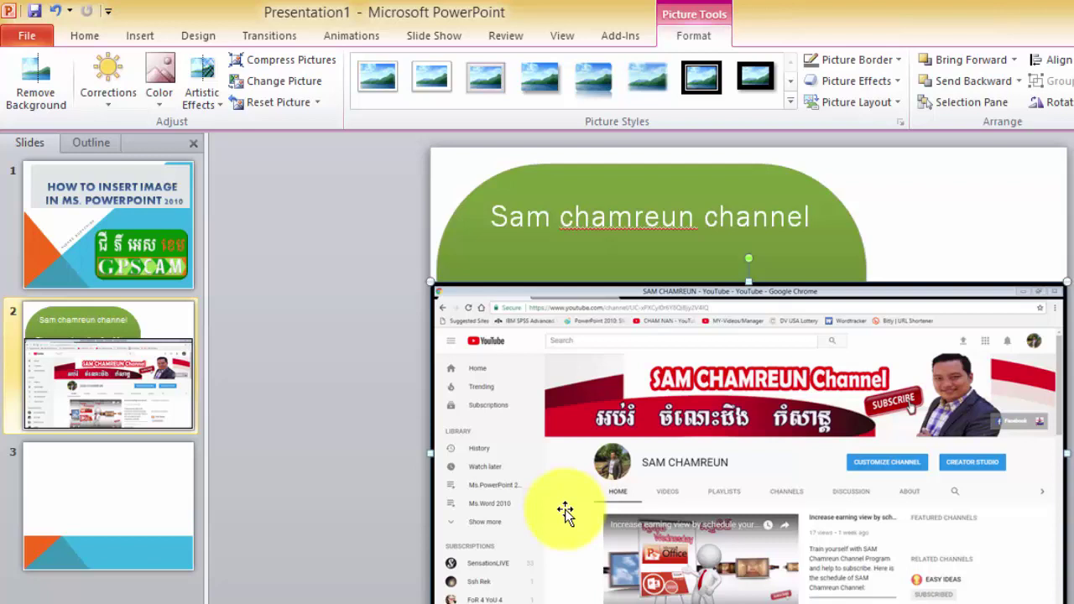
Delete the full-window screenshot from slide 2 and start a Screen Clipping instead.
{"action": "key", "text": "Delete"}
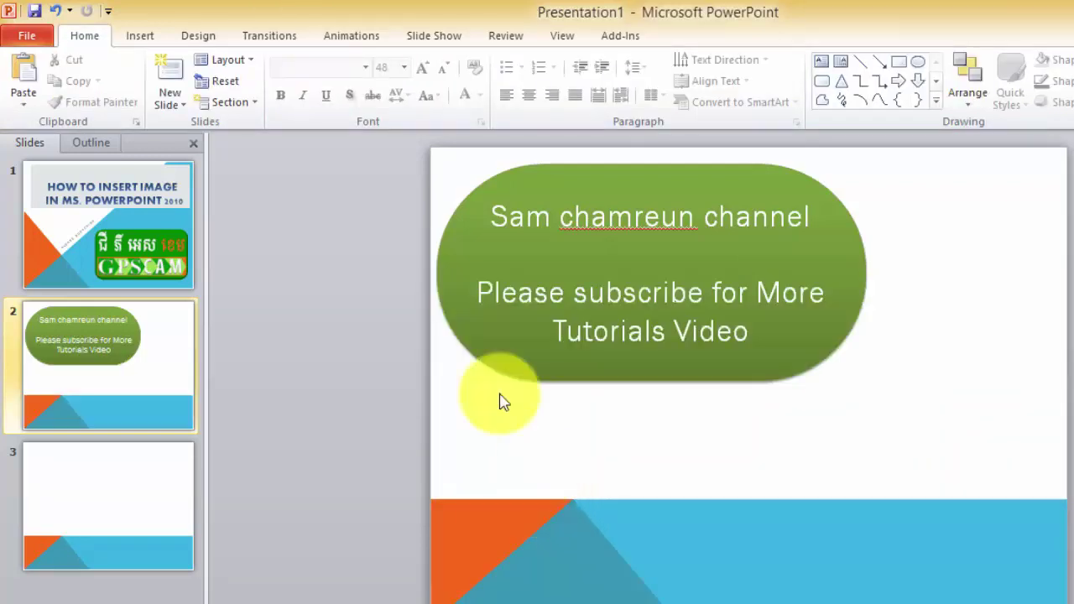
{"action": "left_click", "coordinate": [139, 39]}
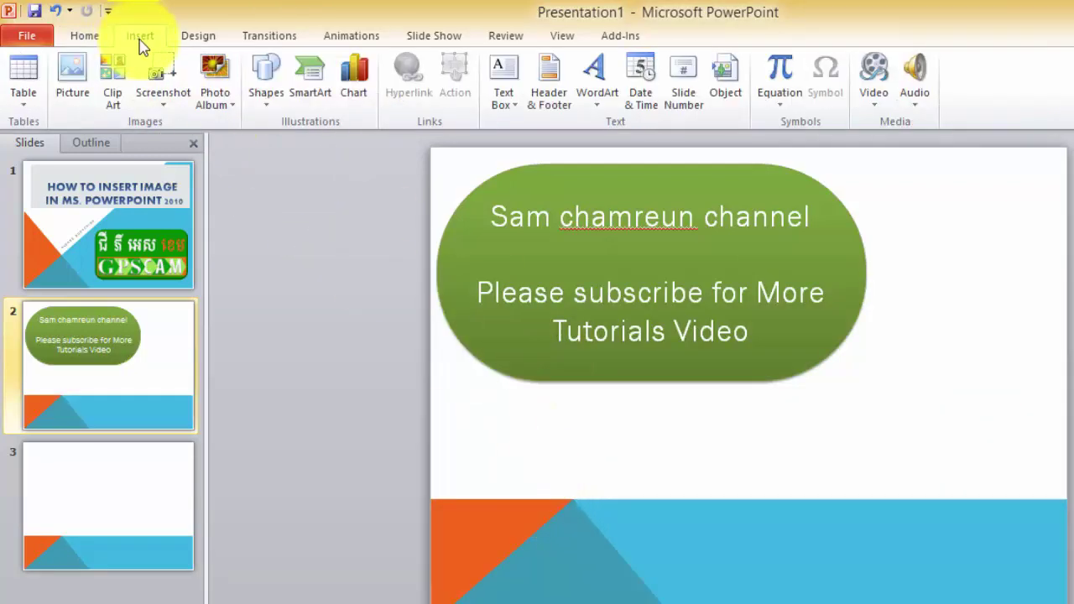
{"action": "left_click", "coordinate": [170, 109]}
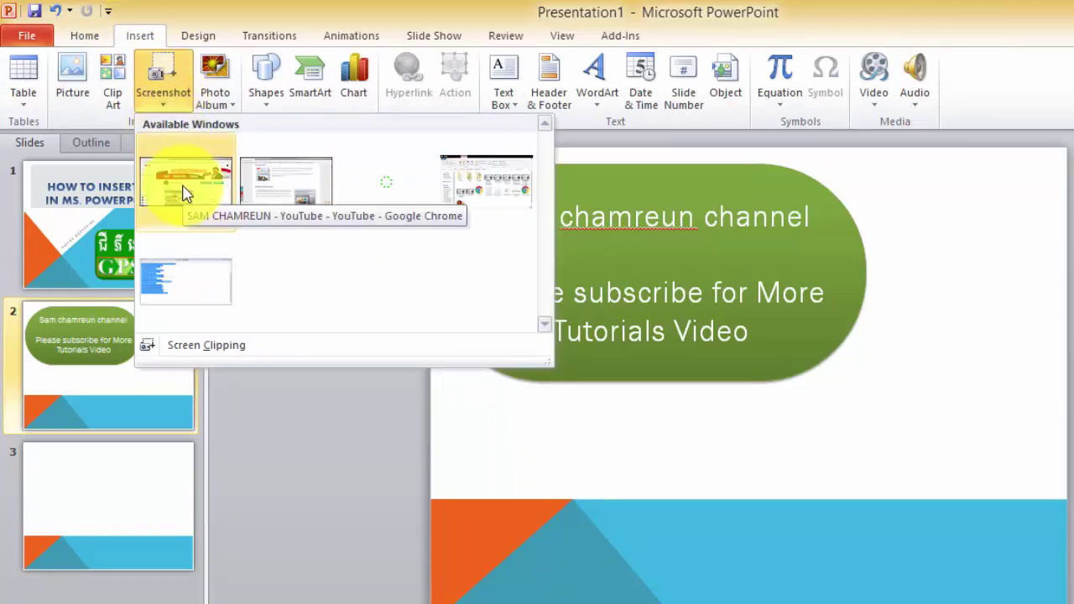
{"action": "left_click", "coordinate": [190, 358]}
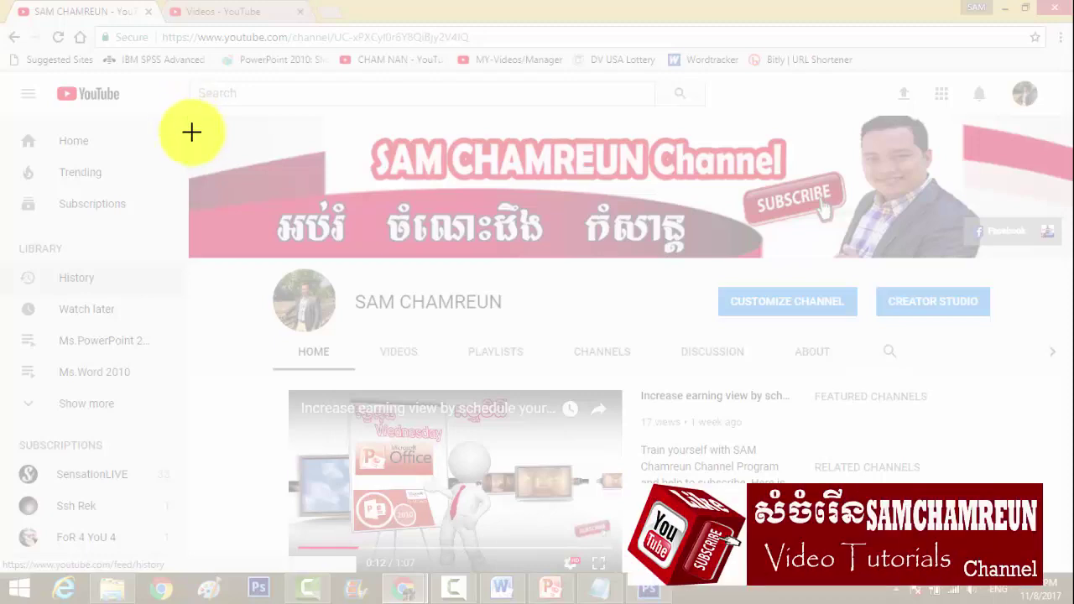
Clip the YouTube channel banner and header down to just above the video.
{"action": "mouse_move", "coordinate": [189, 117]}
{"action": "left_mouse_down"}
{"action": "mouse_move", "coordinate": [577, 447]}
{"action": "mouse_move", "coordinate": [1062, 419]}
{"action": "left_mouse_up"}
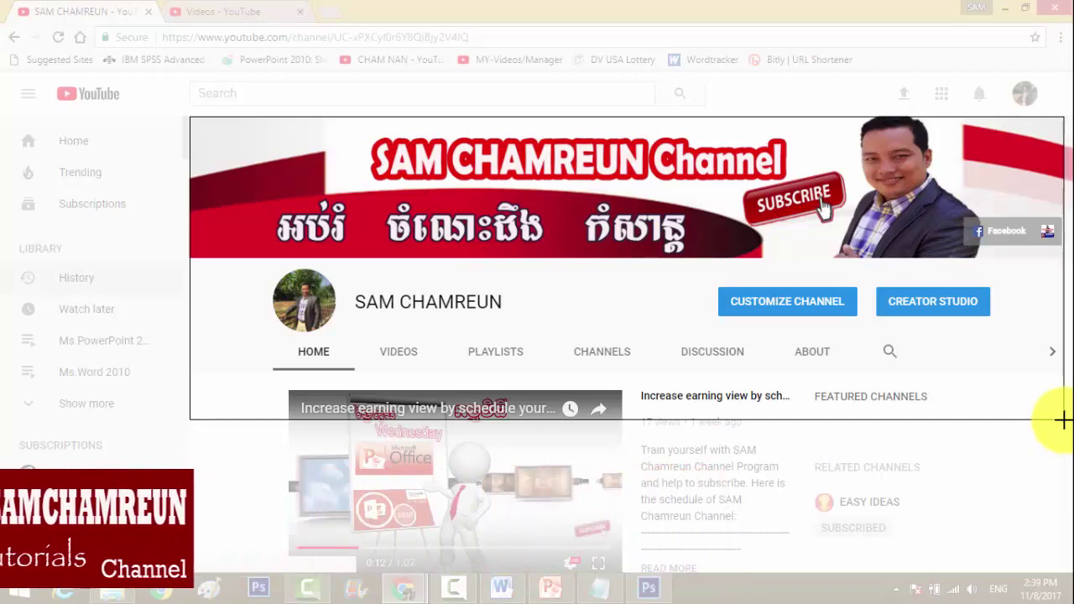
{"action": "left_click_drag", "start_coordinate": [1063, 419], "coordinate": [1062, 376]}
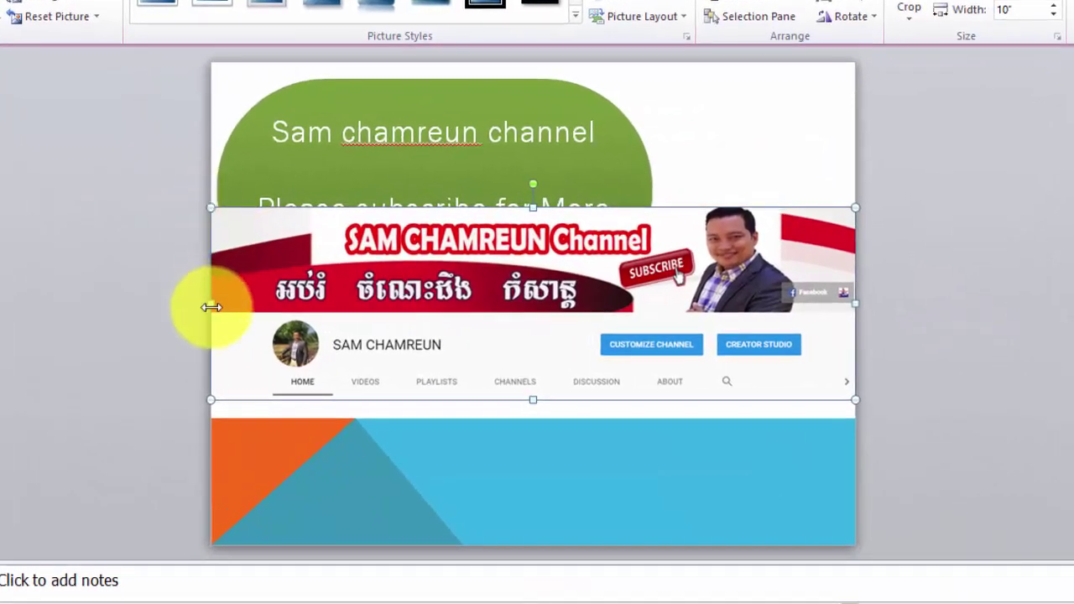
Stretch the banner clipping to the full 10" width under the green shape, then go to slide 3.
{"action": "left_click_drag", "start_coordinate": [210, 304], "coordinate": [274, 303]}
{"action": "mouse_move", "coordinate": [510, 303]}
{"action": "left_mouse_down"}
{"action": "mouse_move", "coordinate": [491, 437]}
{"action": "mouse_move", "coordinate": [483, 411]}
{"action": "mouse_move", "coordinate": [461, 408]}
{"action": "left_mouse_up"}
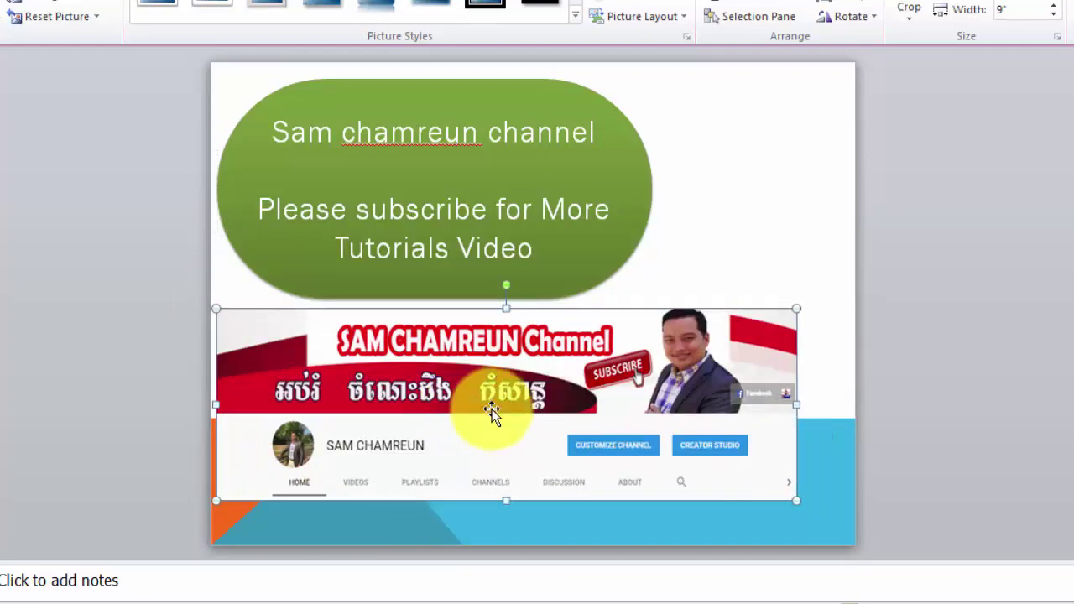
{"action": "left_click_drag", "start_coordinate": [546, 408], "coordinate": [541, 408]}
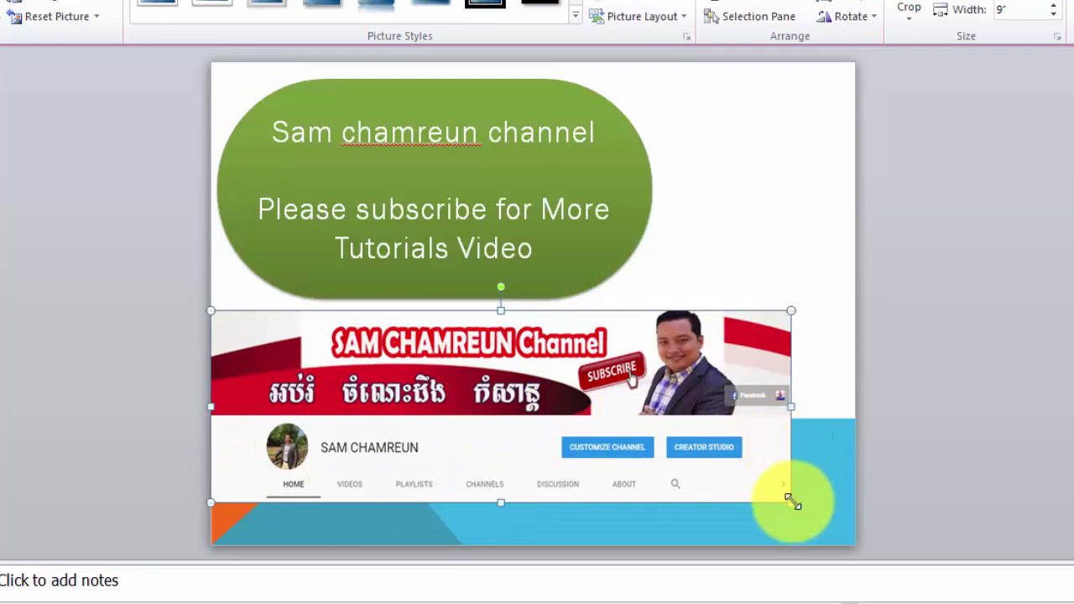
{"action": "mouse_move", "coordinate": [792, 502]}
{"action": "left_mouse_down"}
{"action": "mouse_move", "coordinate": [810, 516]}
{"action": "mouse_move", "coordinate": [823, 487]}
{"action": "mouse_move", "coordinate": [823, 511]}
{"action": "left_mouse_up"}
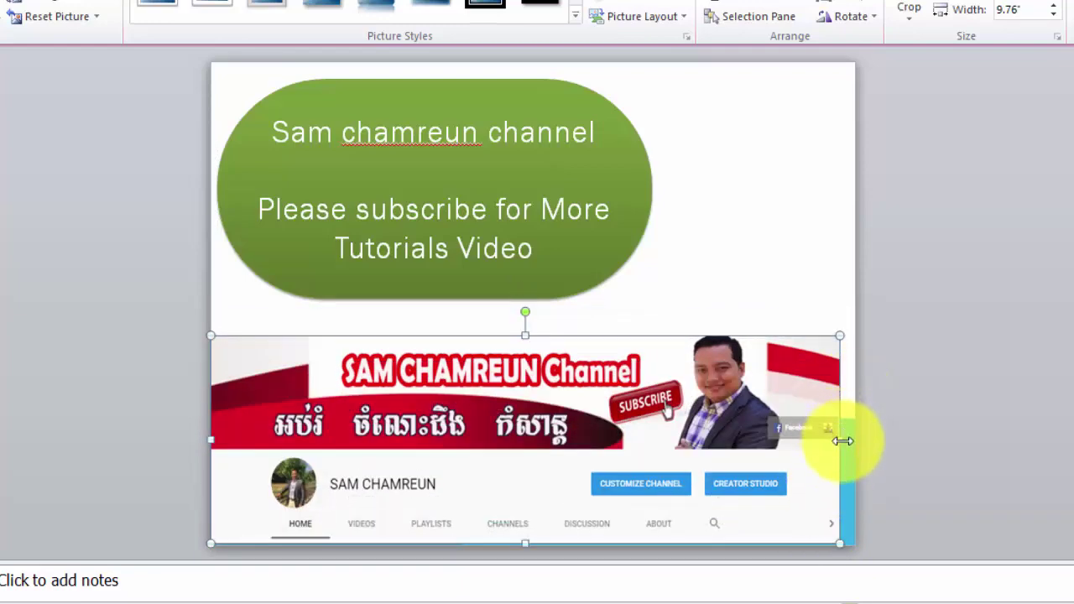
{"action": "left_click_drag", "start_coordinate": [839, 439], "coordinate": [852, 439]}
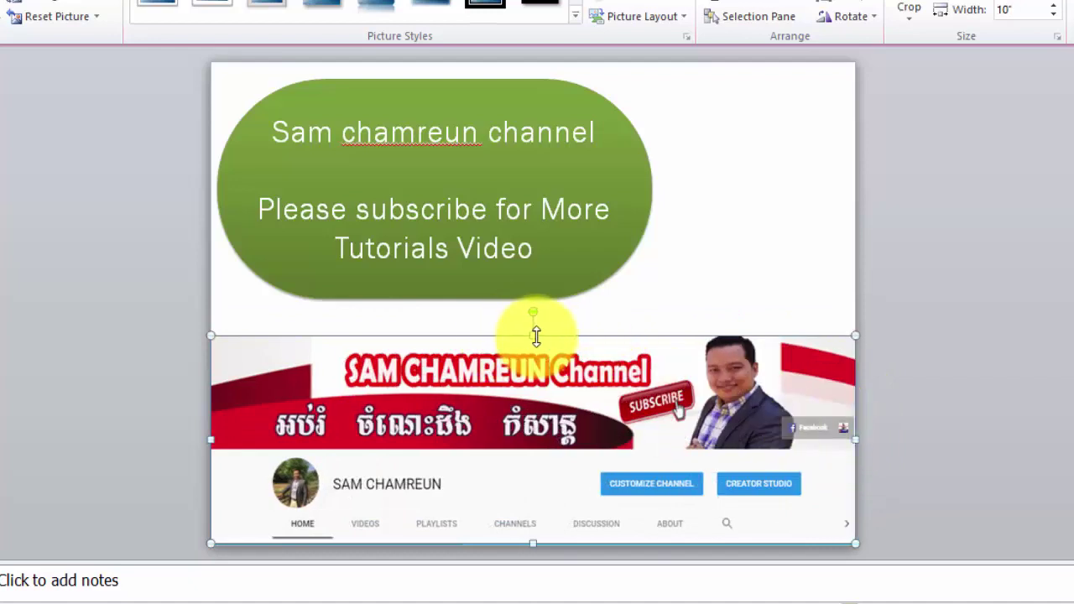
{"action": "left_click_drag", "start_coordinate": [532, 330], "coordinate": [576, 329]}
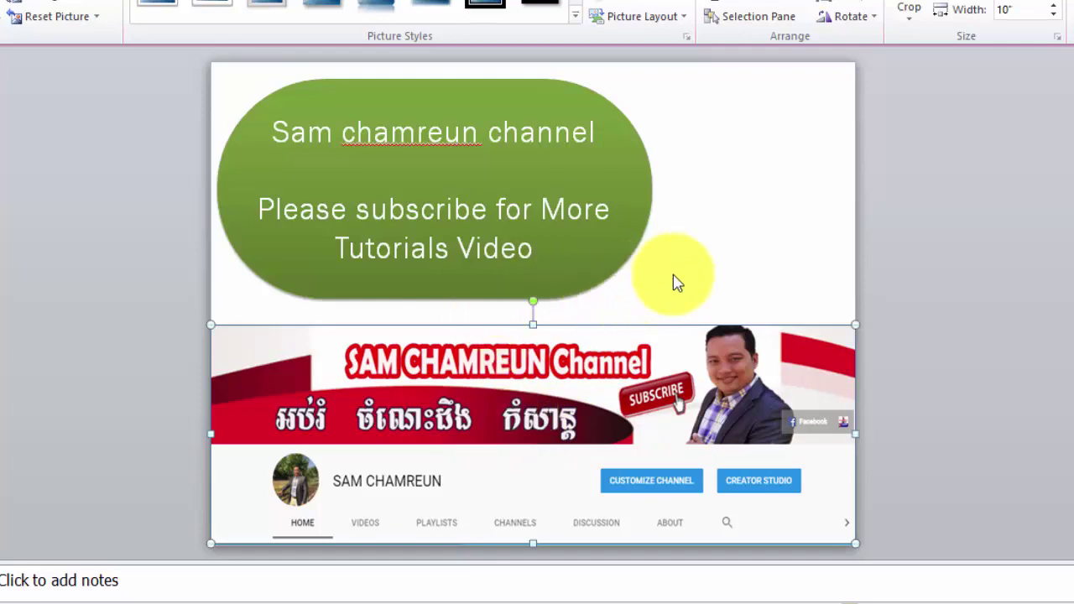
{"action": "left_click", "coordinate": [671, 280]}
{"action": "left_click", "coordinate": [124, 464]}
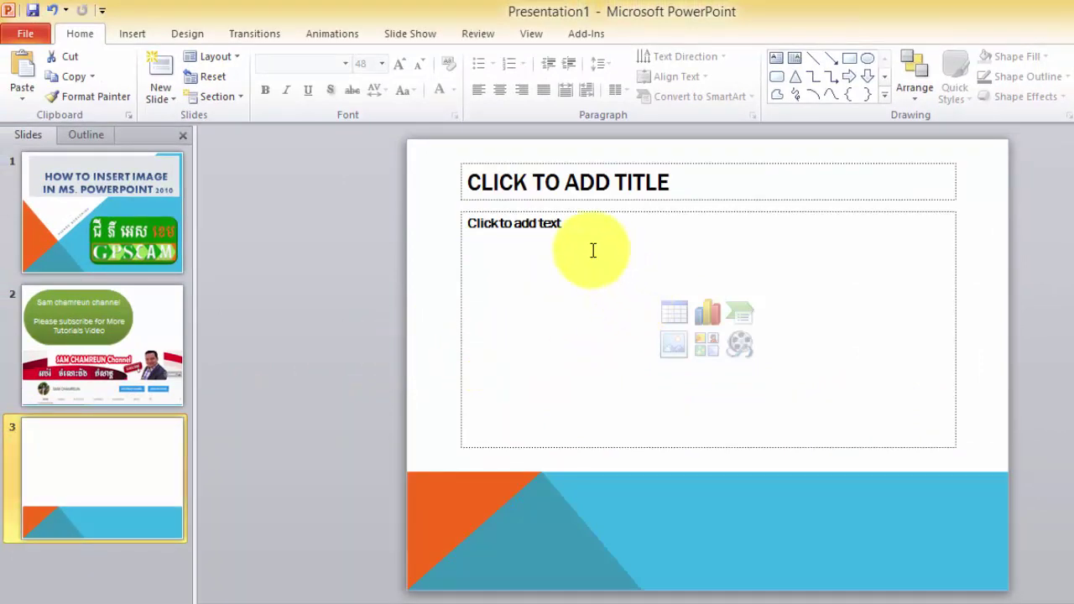
Open the Clip Art search and exclude Videos and Audio from the result types.
{"action": "left_click", "coordinate": [134, 33]}
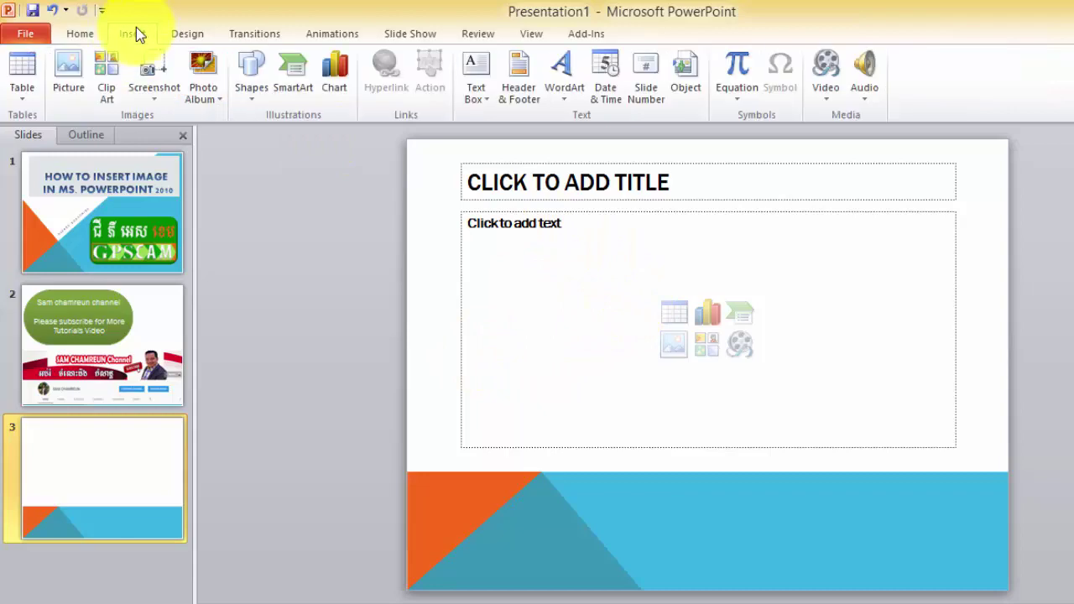
{"action": "left_click", "coordinate": [104, 97]}
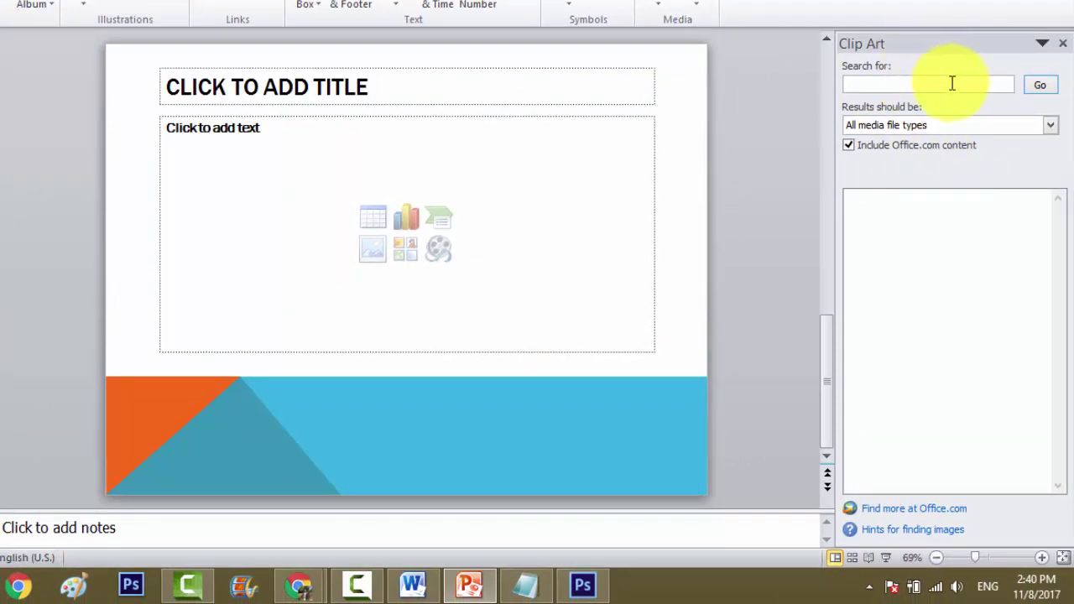
{"action": "left_click", "coordinate": [1050, 126]}
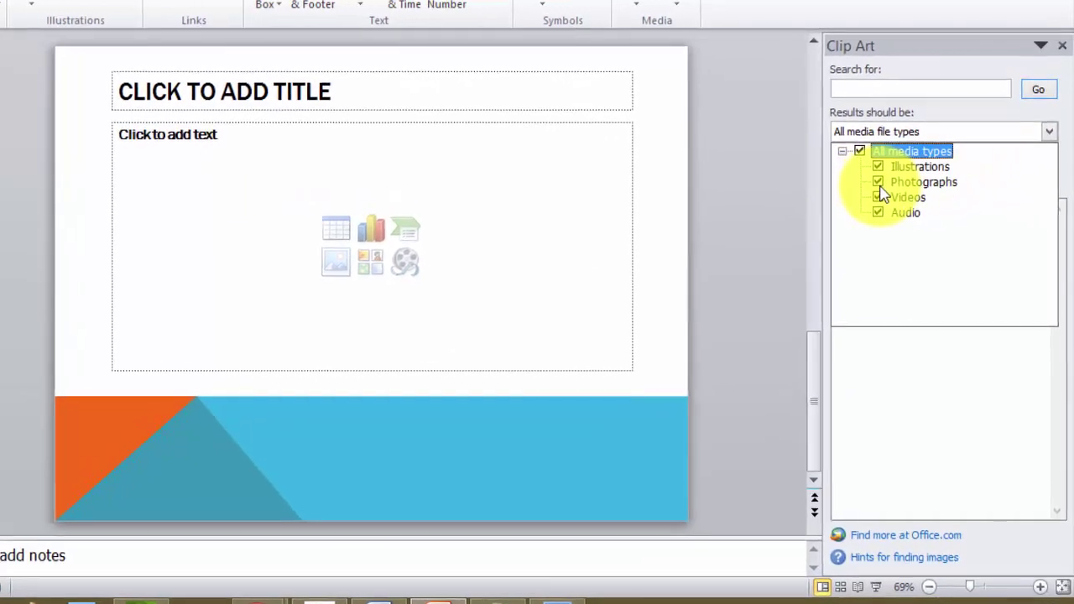
{"action": "left_click", "coordinate": [878, 197]}
{"action": "left_click", "coordinate": [877, 213]}
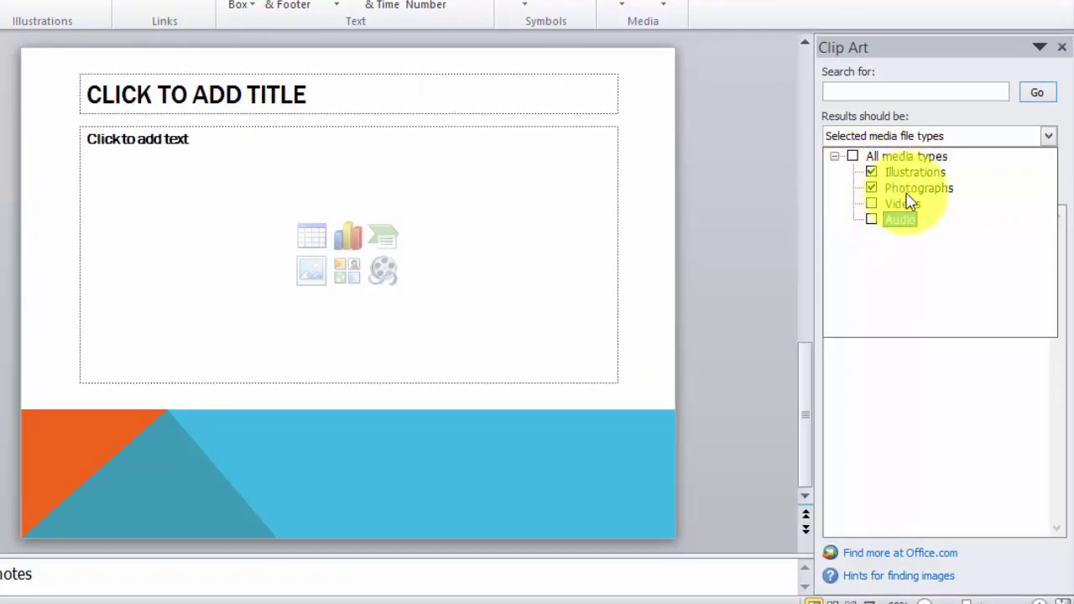
{"action": "left_click", "coordinate": [889, 92]}
{"action": "type", "text": "Subscribtion"}
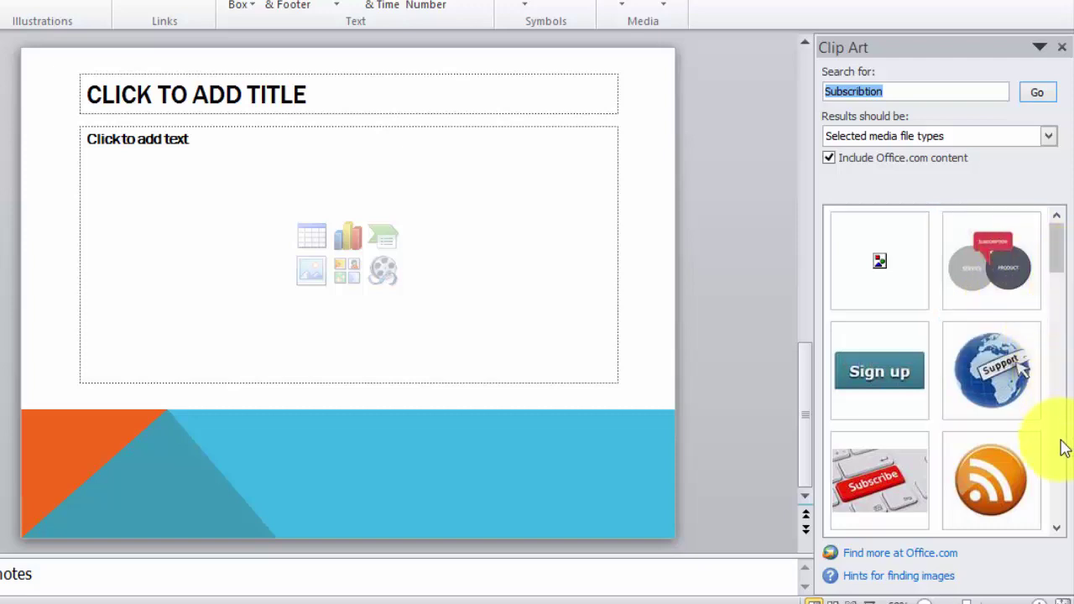
Insert the Subscribe keyboard clip art, enlarge it and move it to the lower right.
{"action": "mouse_move", "coordinate": [1064, 258]}
{"action": "left_mouse_down"}
{"action": "mouse_move", "coordinate": [1065, 300]}
{"action": "mouse_move", "coordinate": [1068, 241]}
{"action": "left_mouse_up"}
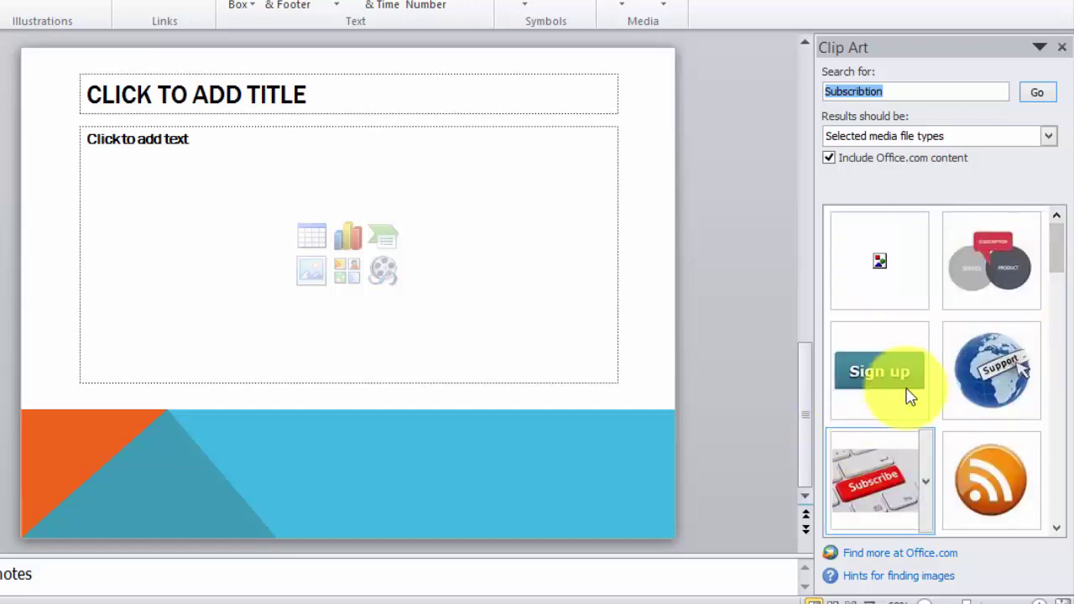
{"action": "left_click", "coordinate": [876, 466]}
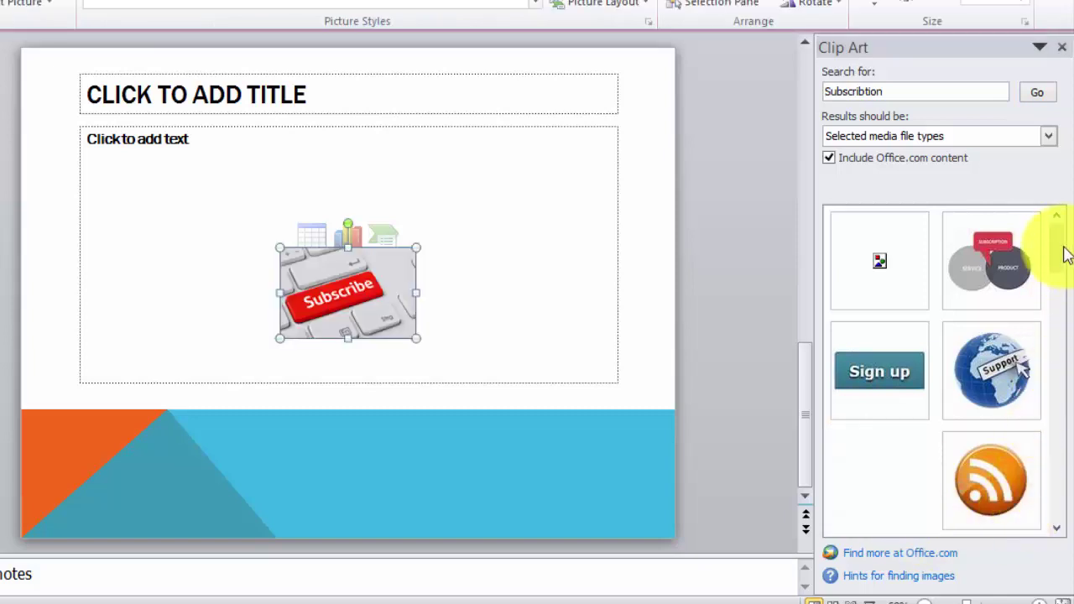
{"action": "left_click_drag", "start_coordinate": [340, 274], "coordinate": [161, 160]}
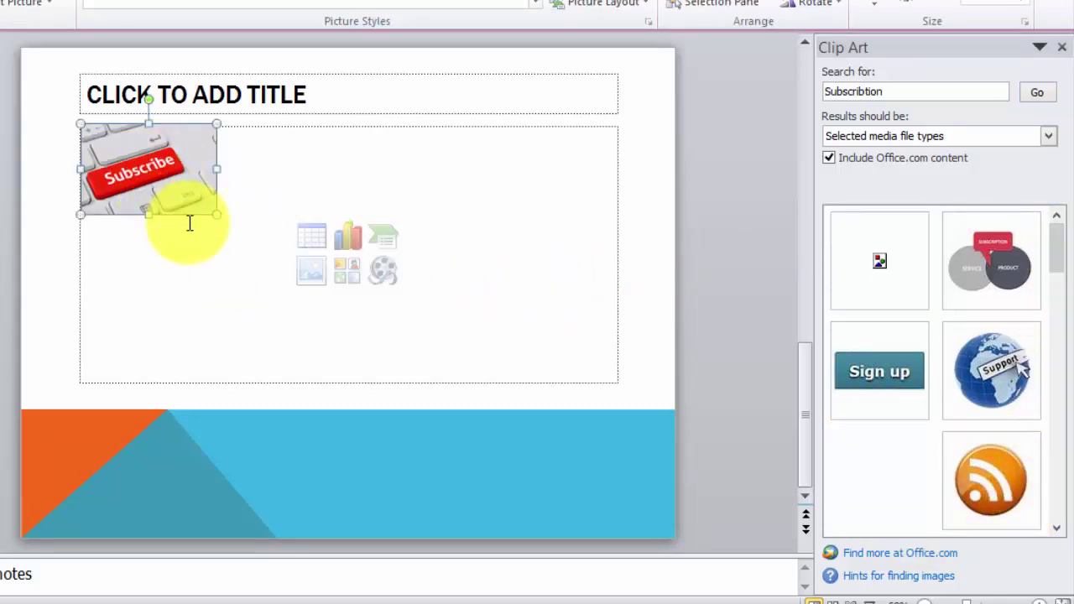
{"action": "left_click_drag", "start_coordinate": [211, 213], "coordinate": [260, 304]}
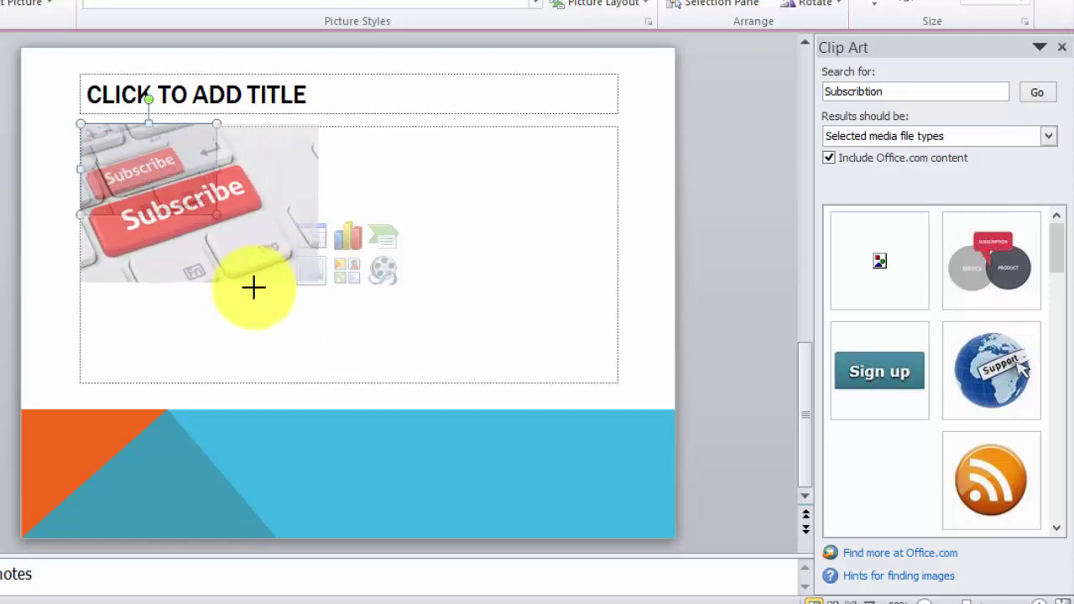
{"action": "mouse_move", "coordinate": [217, 231]}
{"action": "left_mouse_down"}
{"action": "mouse_move", "coordinate": [486, 230]}
{"action": "mouse_move", "coordinate": [482, 435]}
{"action": "left_mouse_up"}
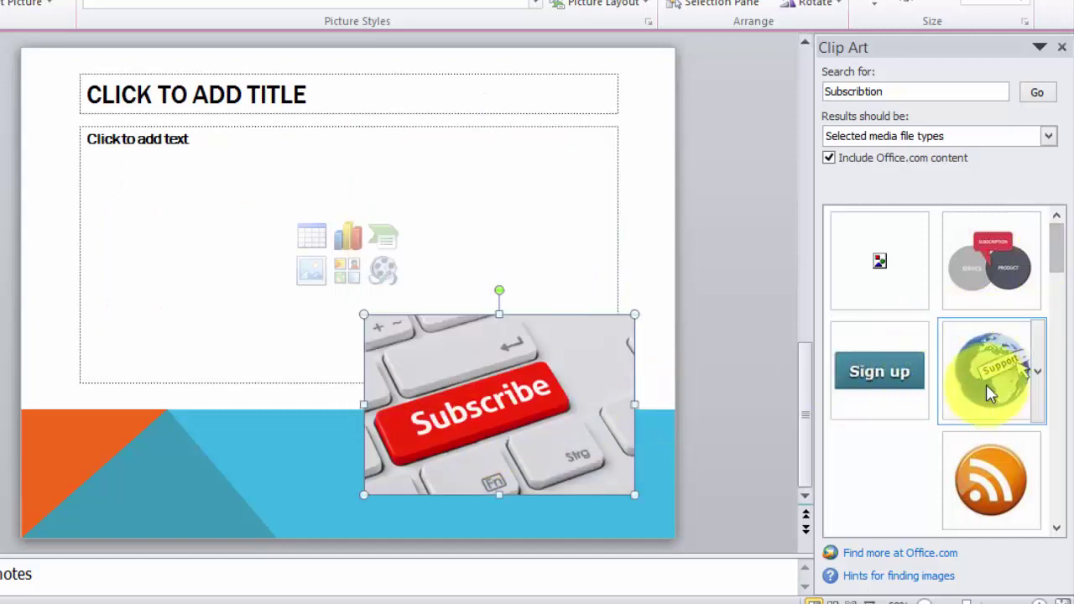
Add the Support globe and @ mascot clips, placing the mascot in the lower-left corner.
{"action": "left_click", "coordinate": [986, 384]}
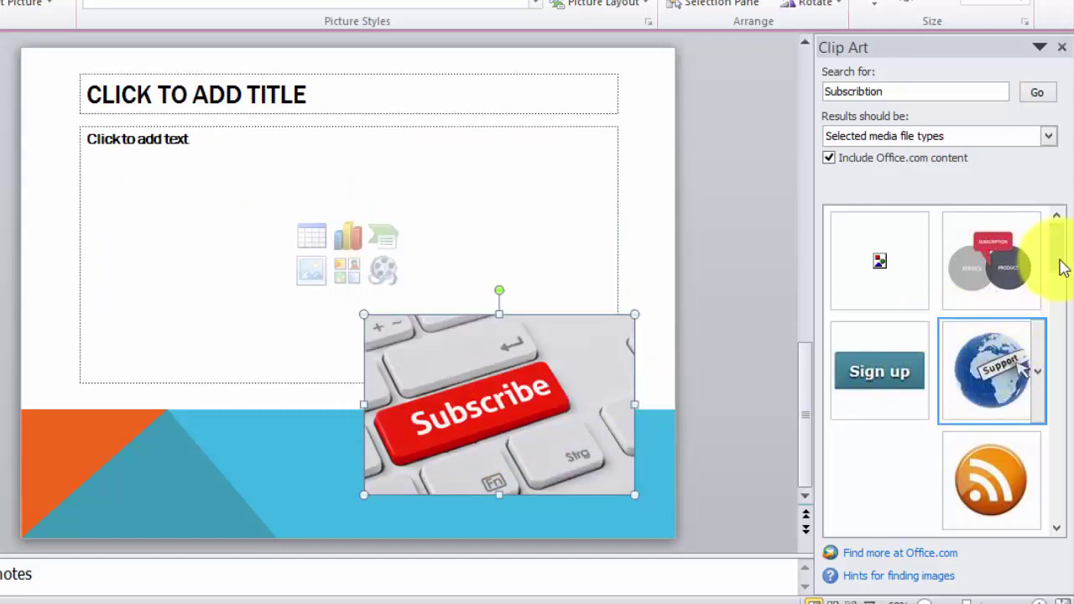
{"action": "left_click_drag", "start_coordinate": [1063, 266], "coordinate": [1064, 338]}
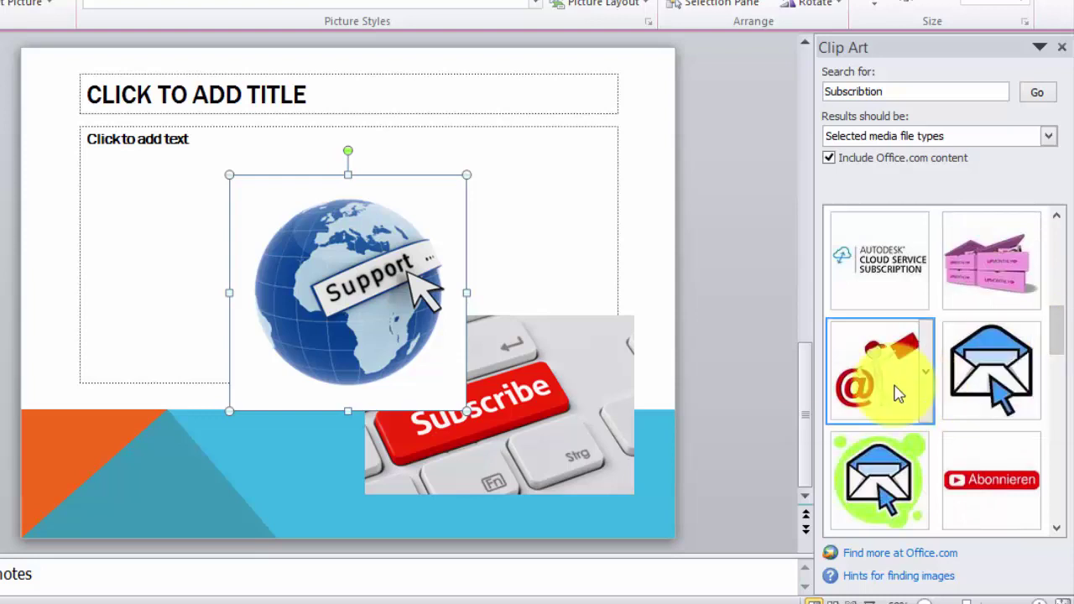
{"action": "mouse_move", "coordinate": [898, 394]}
{"action": "left_mouse_down"}
{"action": "mouse_move", "coordinate": [337, 323]}
{"action": "mouse_move", "coordinate": [136, 418]}
{"action": "mouse_move", "coordinate": [134, 429]}
{"action": "left_mouse_up"}
{"action": "mouse_move", "coordinate": [332, 331]}
{"action": "left_mouse_down"}
{"action": "mouse_move", "coordinate": [551, 157]}
{"action": "mouse_move", "coordinate": [588, 161]}
{"action": "left_mouse_up"}
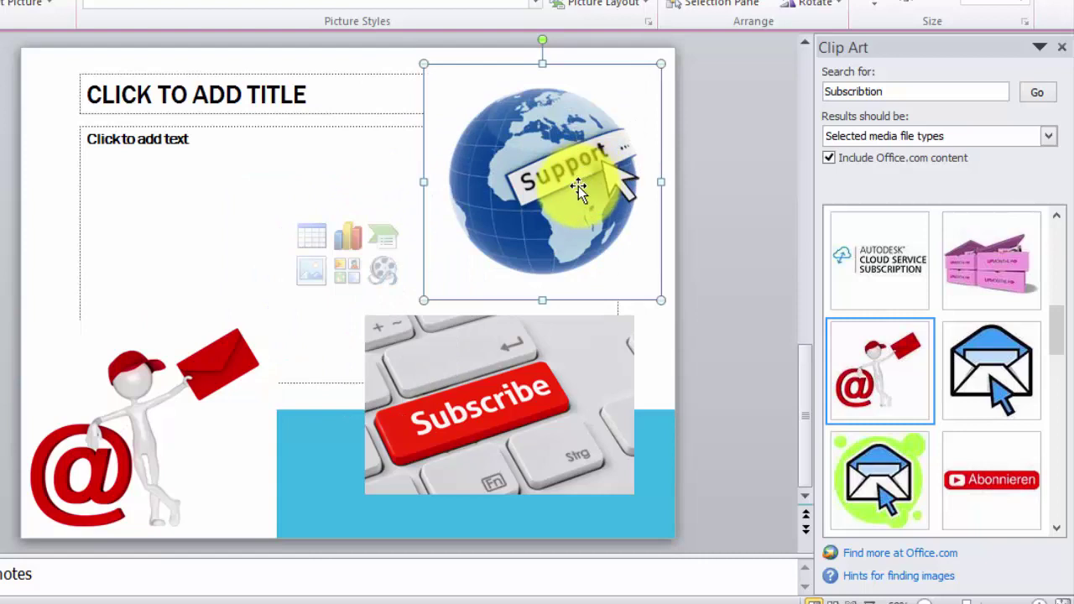
Nudge the globe toward the top right with arrow keys and close the Clip Art pane.
{"action": "key", "text": "Right"}
{"action": "key", "text": "Right"}
{"action": "key", "text": "Right"}
{"action": "key", "text": "Up"}
{"action": "key", "text": "Up"}
{"action": "key", "text": "Up"}
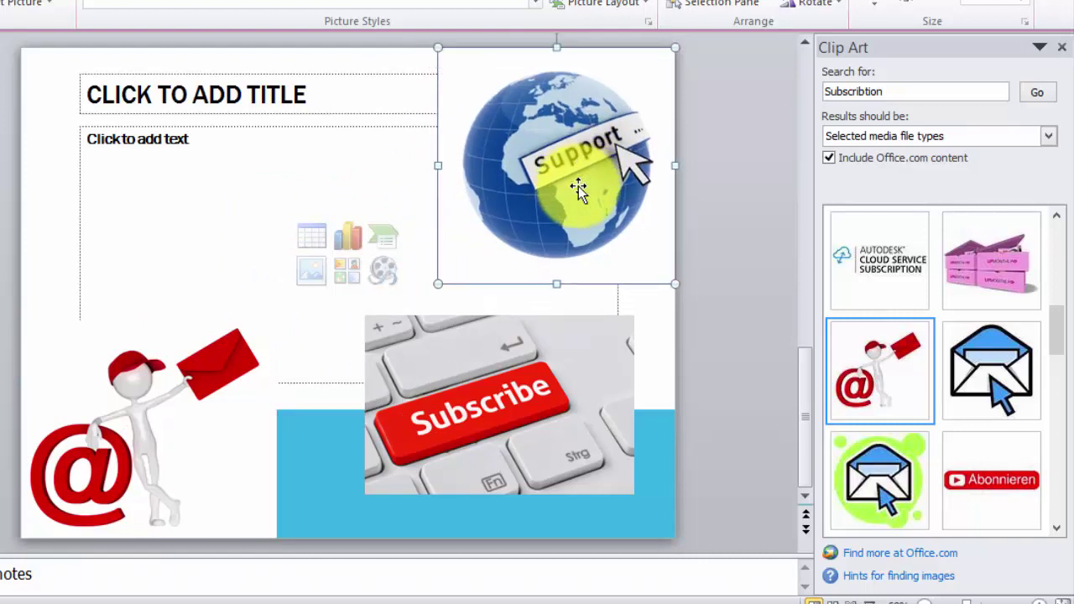
{"action": "key", "text": "Left"}
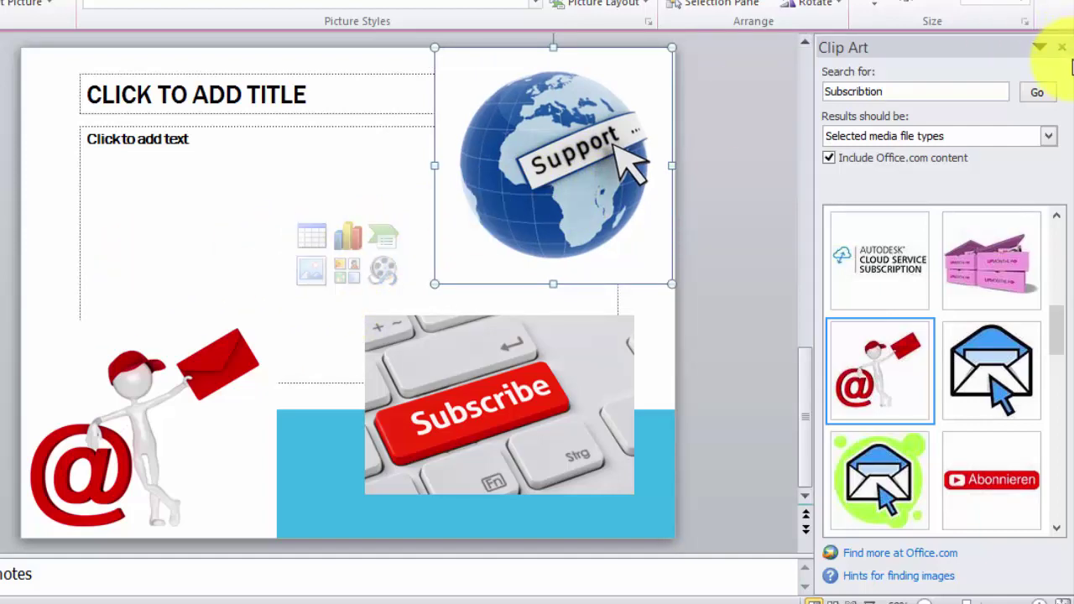
{"action": "left_click", "coordinate": [1062, 49]}
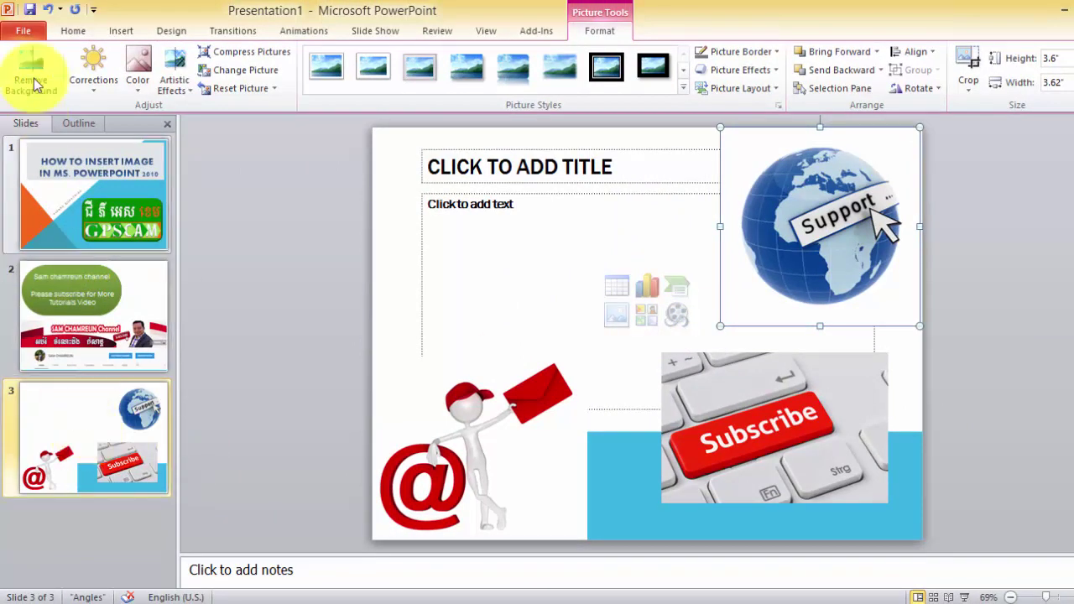
Add a new slide 4 after slide 3, click its body placeholder, then return to slide 3.
{"action": "left_click", "coordinate": [73, 31]}
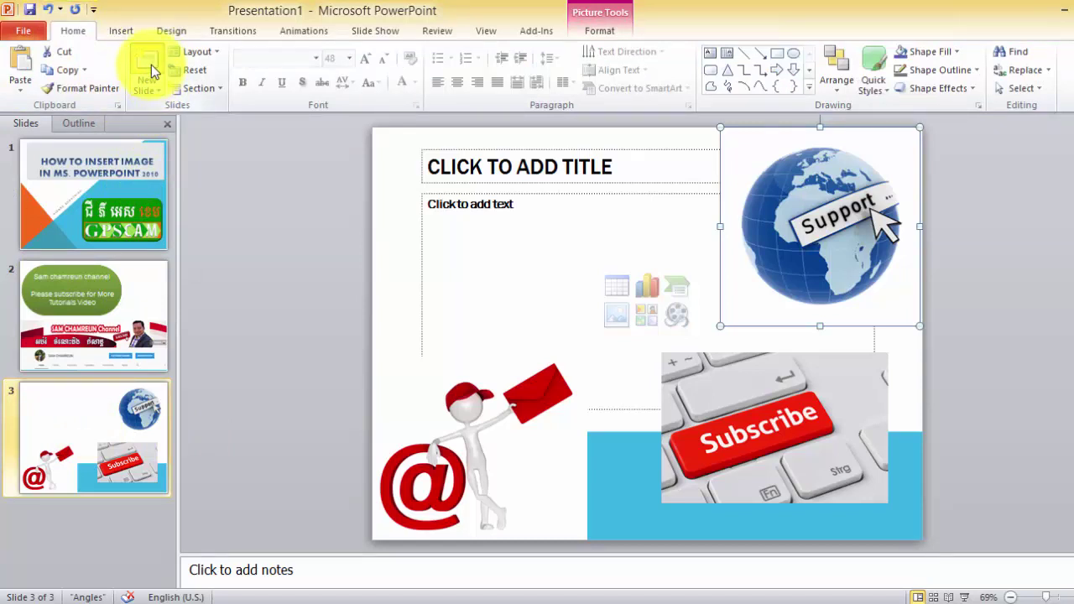
{"action": "left_click", "coordinate": [151, 65]}
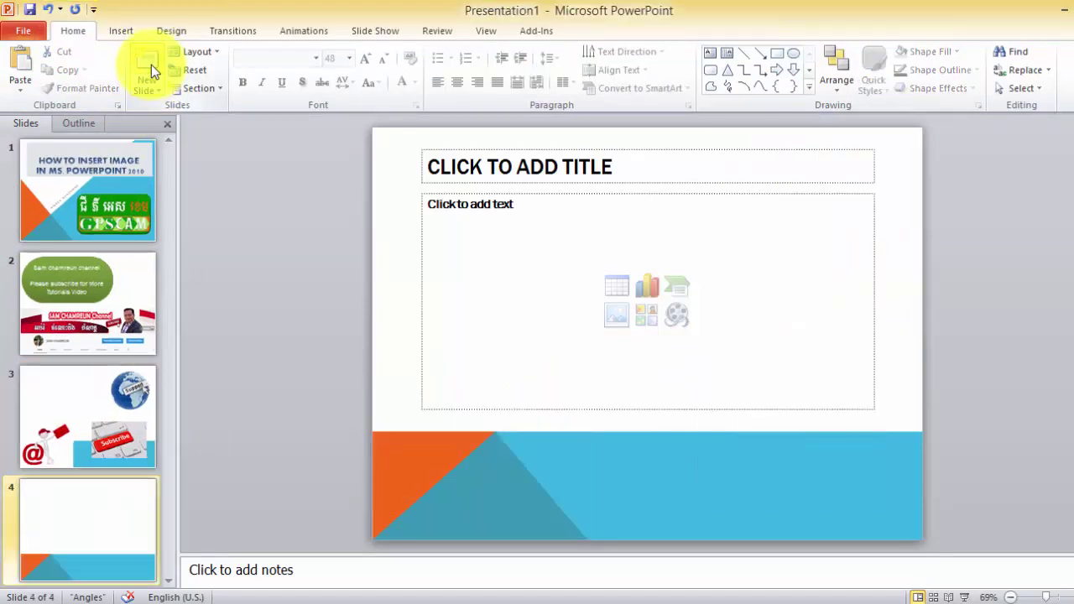
{"action": "left_click", "coordinate": [112, 507]}
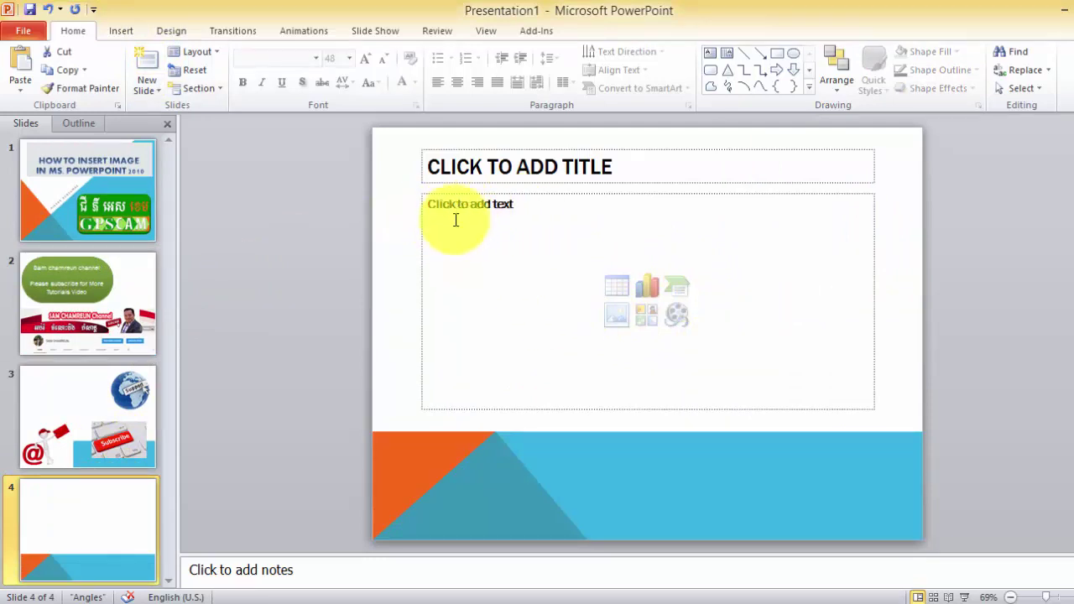
{"action": "left_click", "coordinate": [541, 204]}
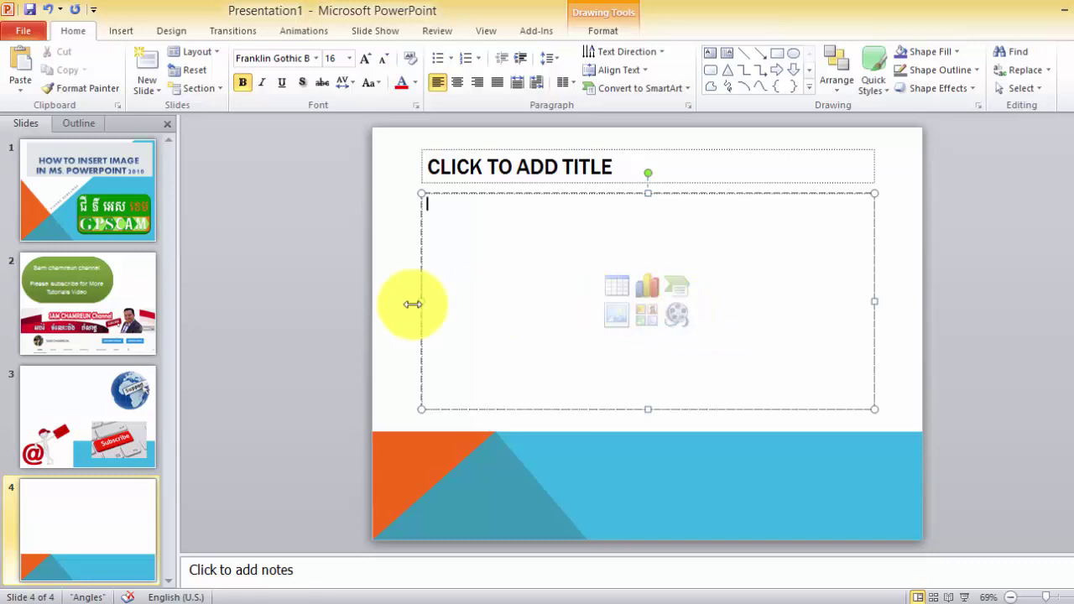
{"action": "left_click", "coordinate": [81, 398]}
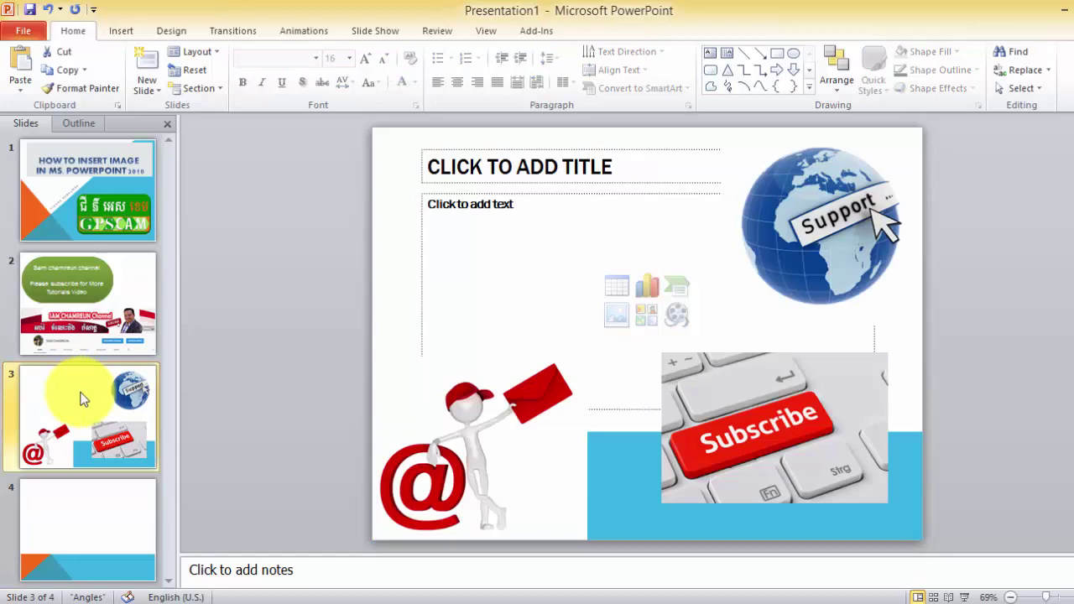
Enlarge the Subscribe picture in the lower-right corner and begin the title 'Please subscribe to my channel'.
{"action": "mouse_move", "coordinate": [797, 422]}
{"action": "left_mouse_down"}
{"action": "mouse_move", "coordinate": [724, 441]}
{"action": "mouse_move", "coordinate": [770, 431]}
{"action": "left_mouse_up"}
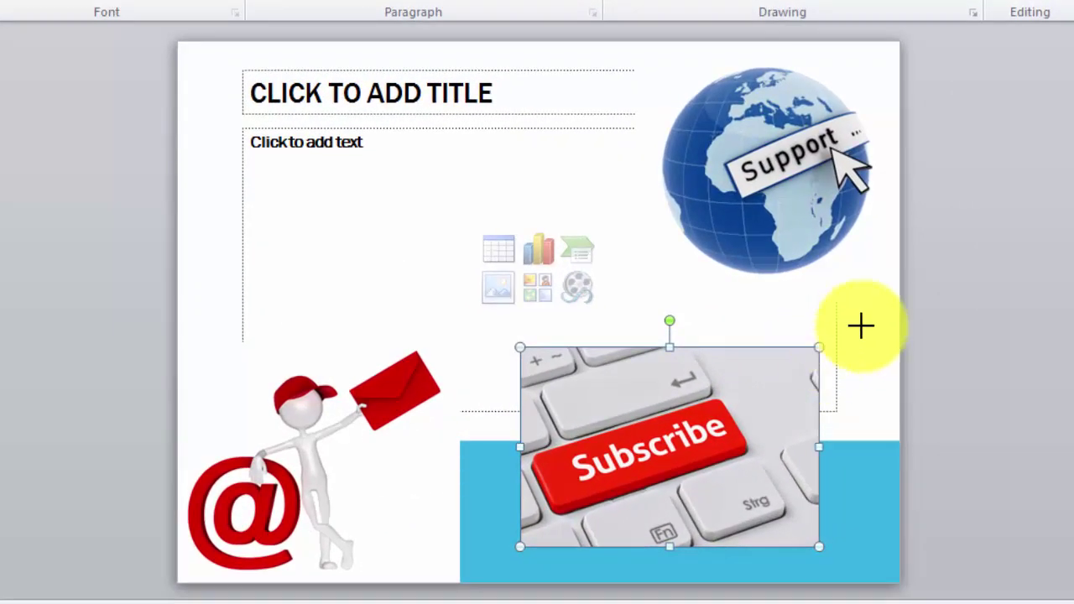
{"action": "left_click_drag", "start_coordinate": [861, 326], "coordinate": [870, 312]}
{"action": "left_click_drag", "start_coordinate": [774, 420], "coordinate": [786, 448]}
{"action": "left_click", "coordinate": [498, 453]}
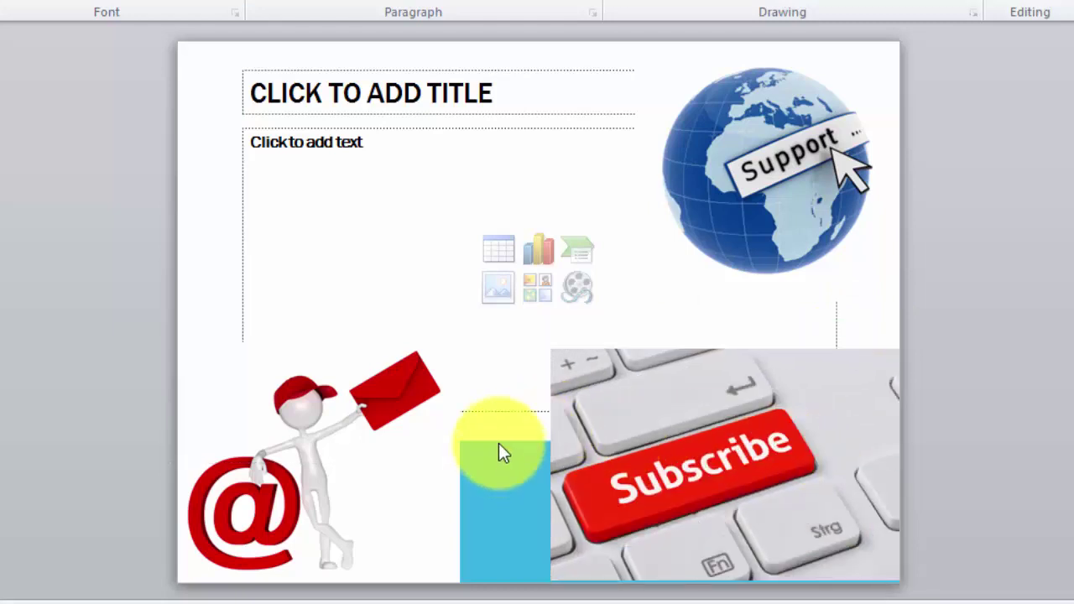
{"action": "left_click", "coordinate": [488, 106]}
{"action": "type", "text": "PLEASE SUBSCRIBE TO MY CHA"}
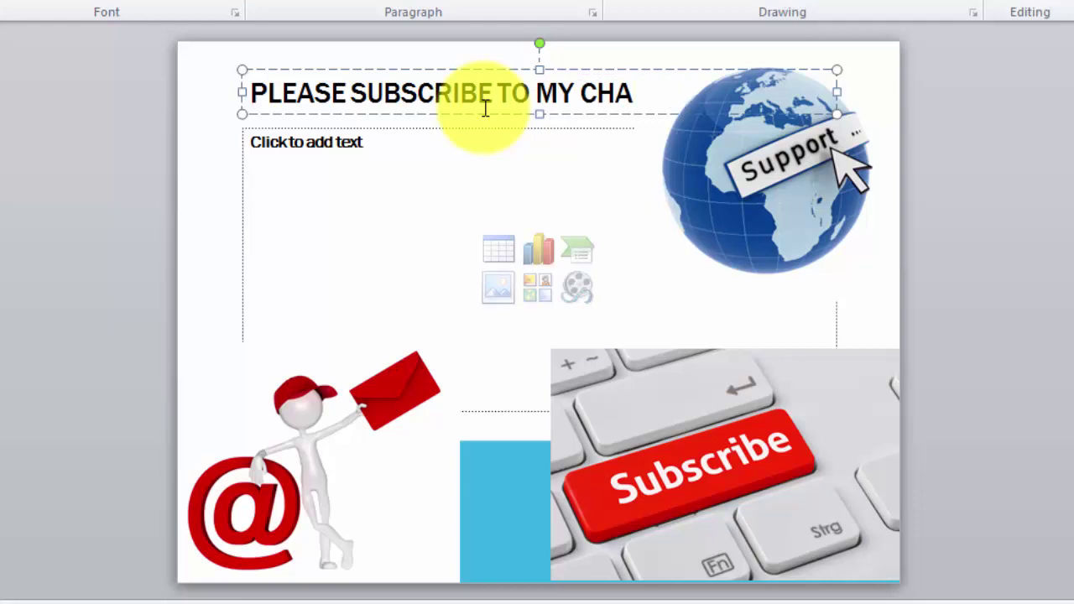
Move the Support globe down and left below the title, then play slide 3 as a slideshow.
{"action": "left_click", "coordinate": [787, 199]}
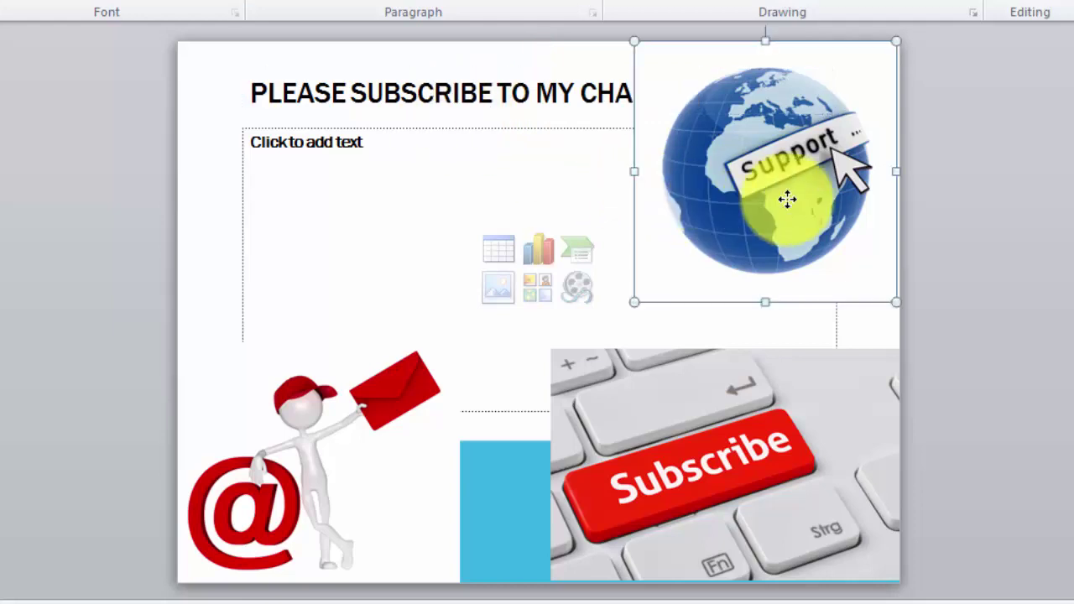
{"action": "key", "text": "Down"}
{"action": "key", "text": "Down"}
{"action": "key", "text": "Down"}
{"action": "key", "text": "Down"}
{"action": "key", "text": "Down"}
{"action": "key", "text": "Down"}
{"action": "key", "text": "Down"}
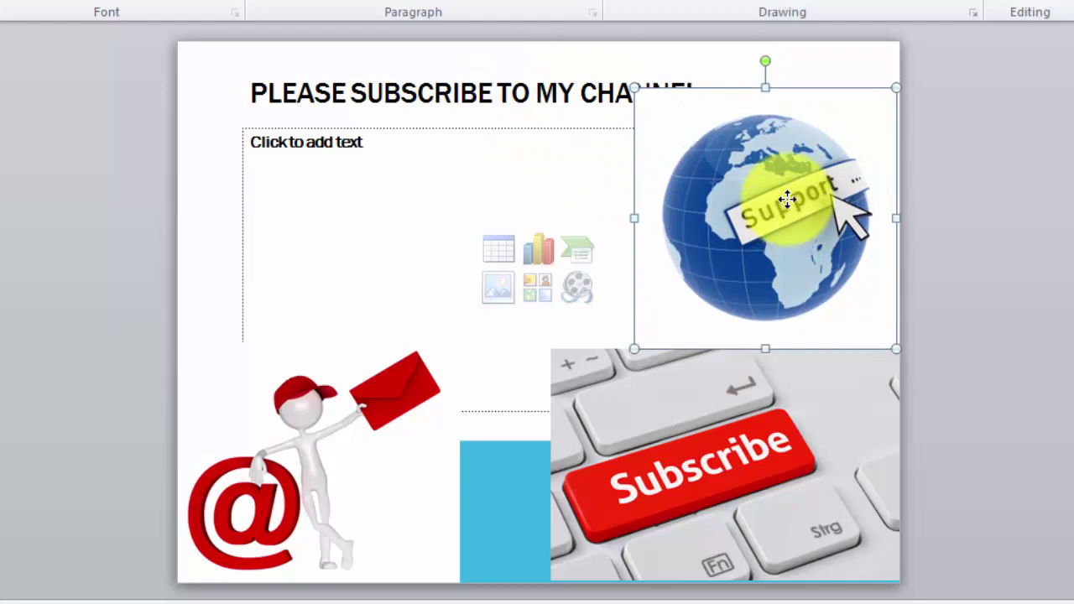
{"action": "key", "text": "Down"}
{"action": "key", "text": "Down"}
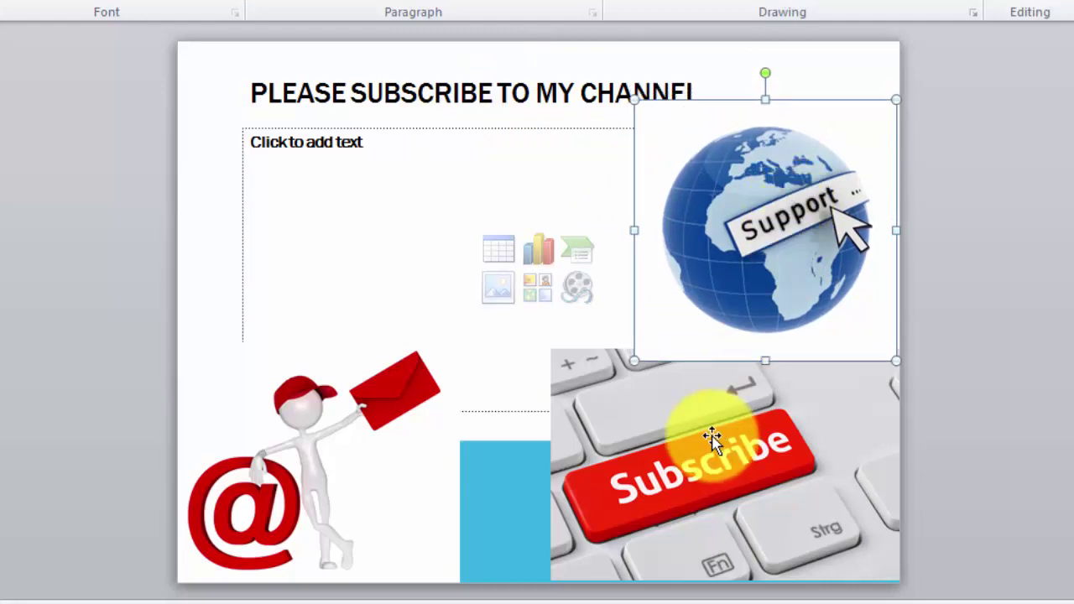
{"action": "mouse_move", "coordinate": [791, 247]}
{"action": "left_mouse_down"}
{"action": "mouse_move", "coordinate": [480, 233]}
{"action": "mouse_move", "coordinate": [429, 243]}
{"action": "mouse_move", "coordinate": [440, 248]}
{"action": "left_mouse_up"}
{"action": "left_click", "coordinate": [702, 235]}
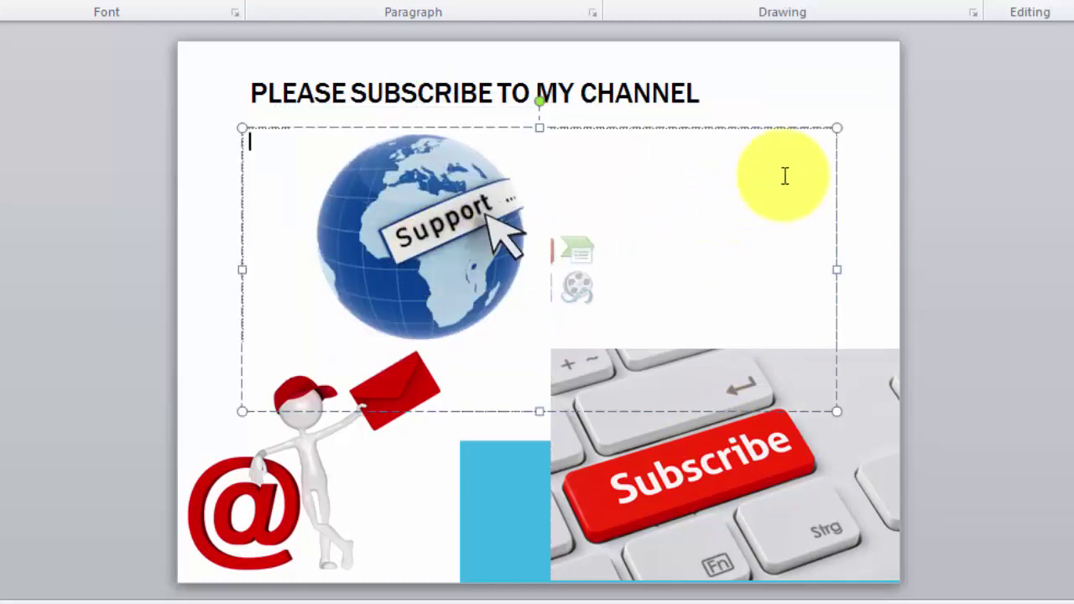
{"action": "left_click", "coordinate": [877, 221]}
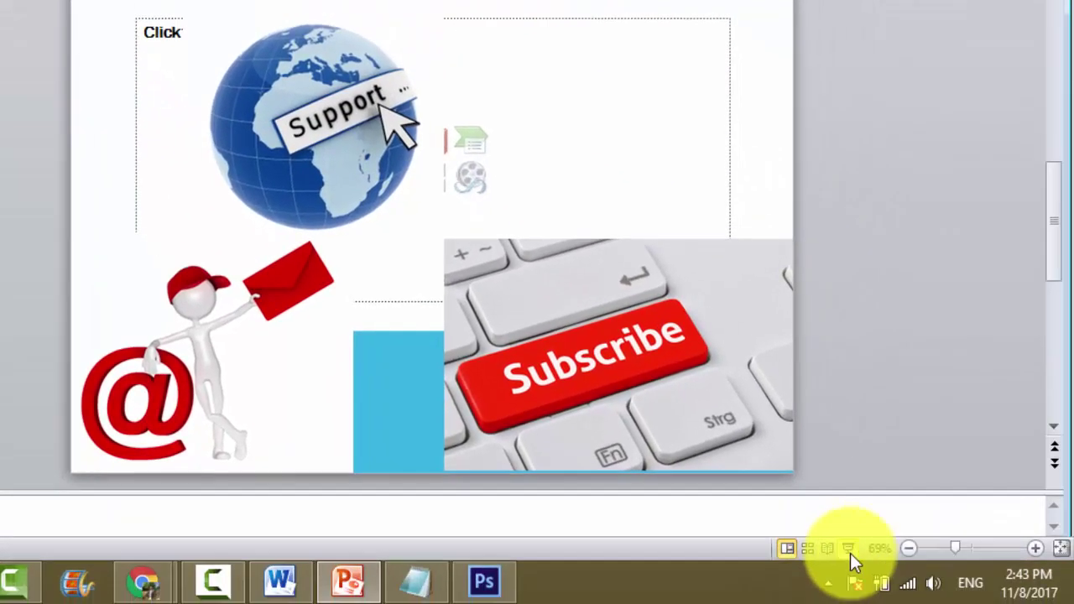
{"action": "left_click", "coordinate": [902, 600]}
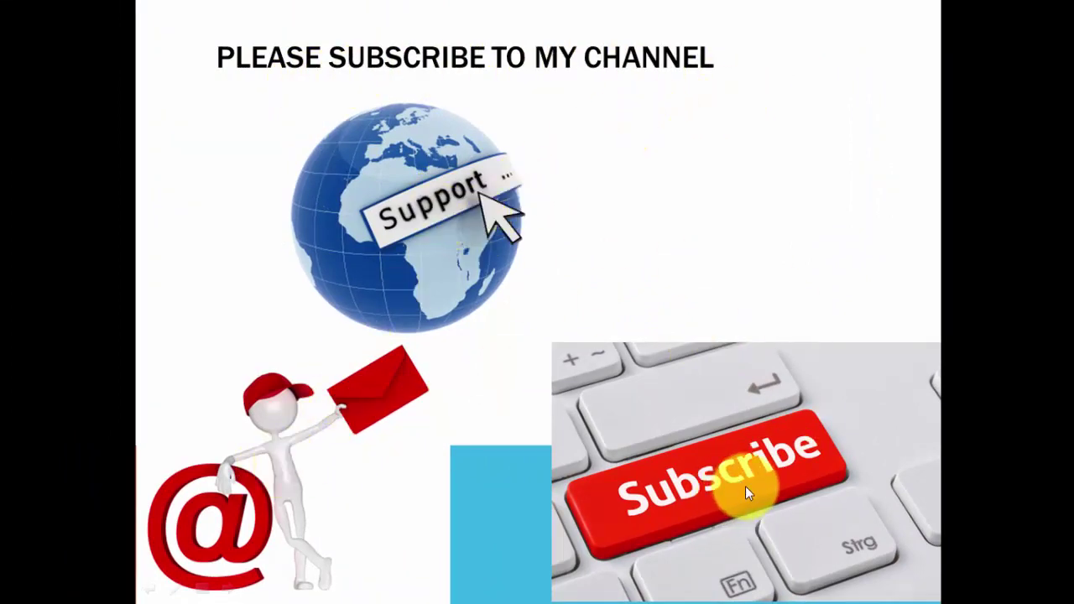
Exit the slideshow with Esc and display slide 2 with the channel banner.
{"action": "key", "text": "Escape"}
{"action": "left_click", "coordinate": [113, 307]}
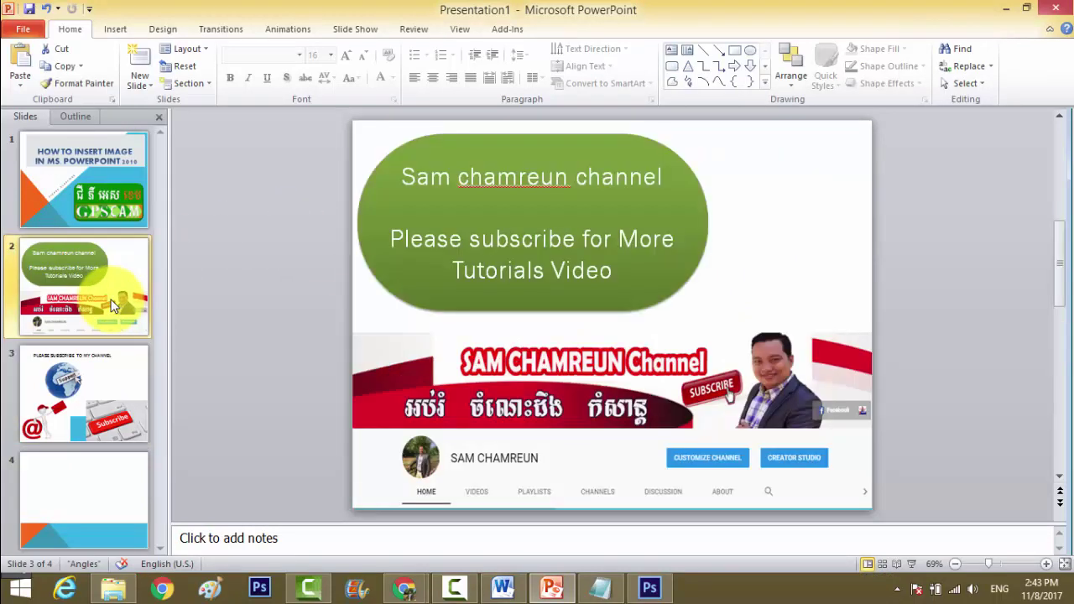